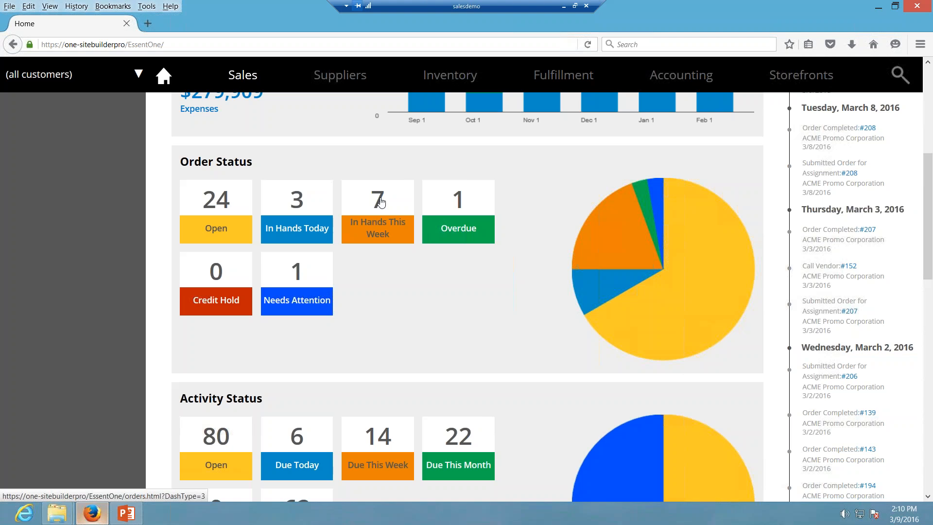
# Step: Review the orders in hands this week and the activities due this week, returning to the dashboard each time
pyautogui.click(381, 202)
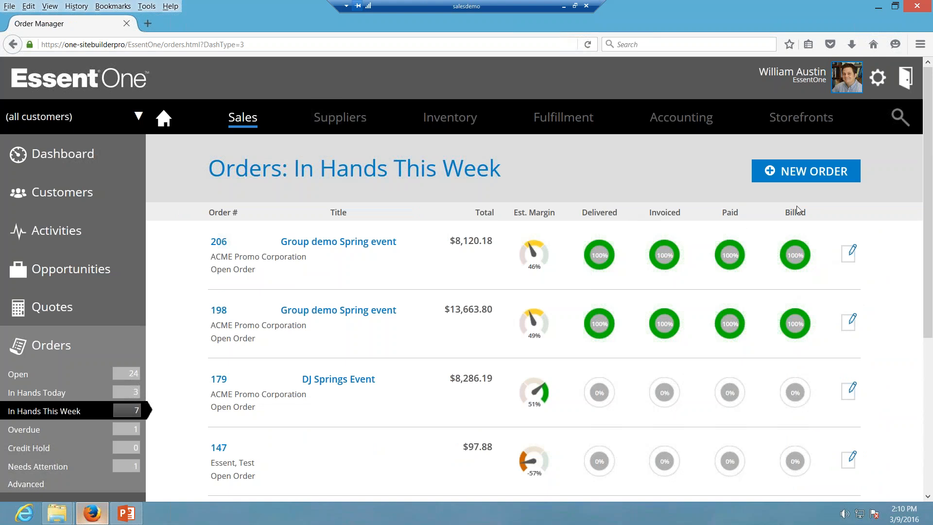
pyautogui.click(13, 45)
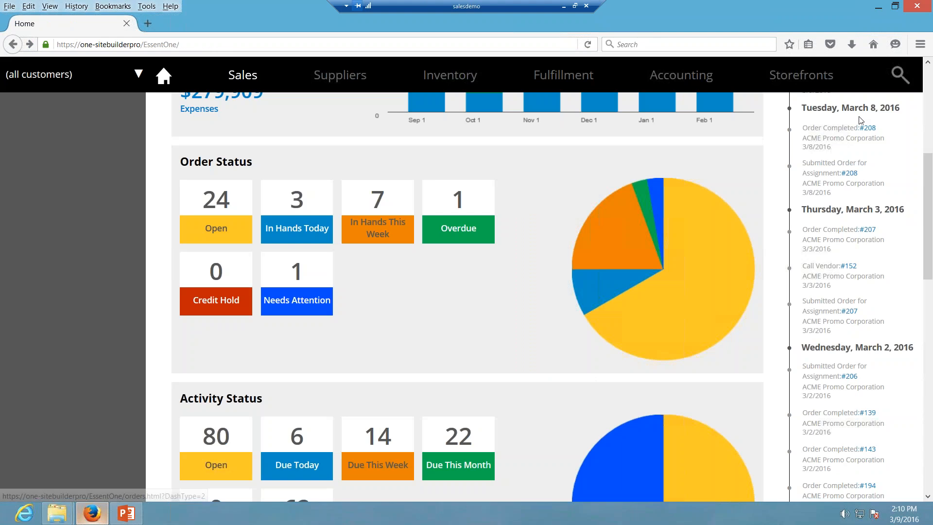
pyautogui.scroll(-1, 925, 214)
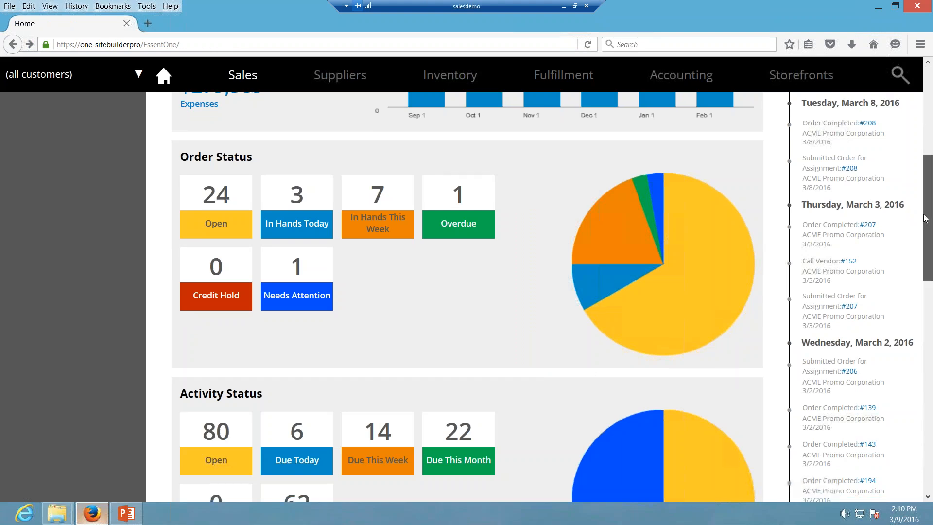
pyautogui.scroll(-5, 925, 231)
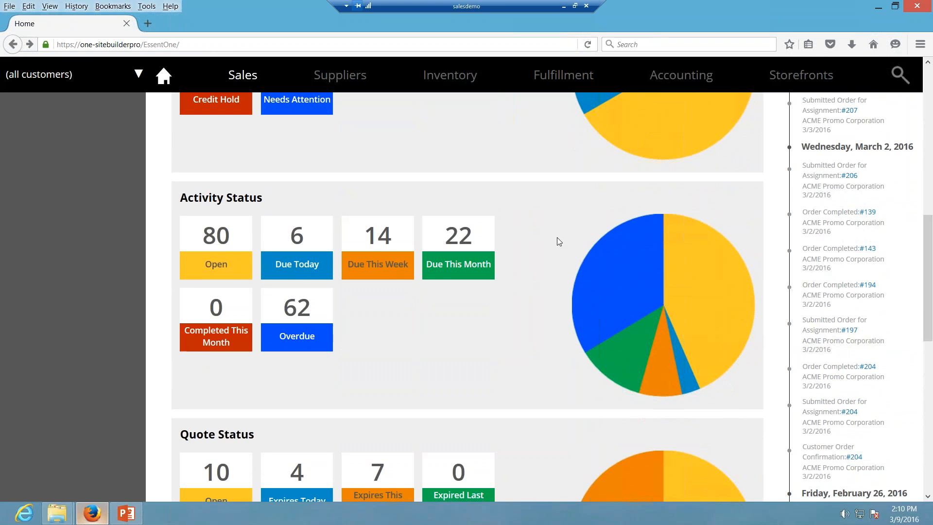
pyautogui.click(384, 236)
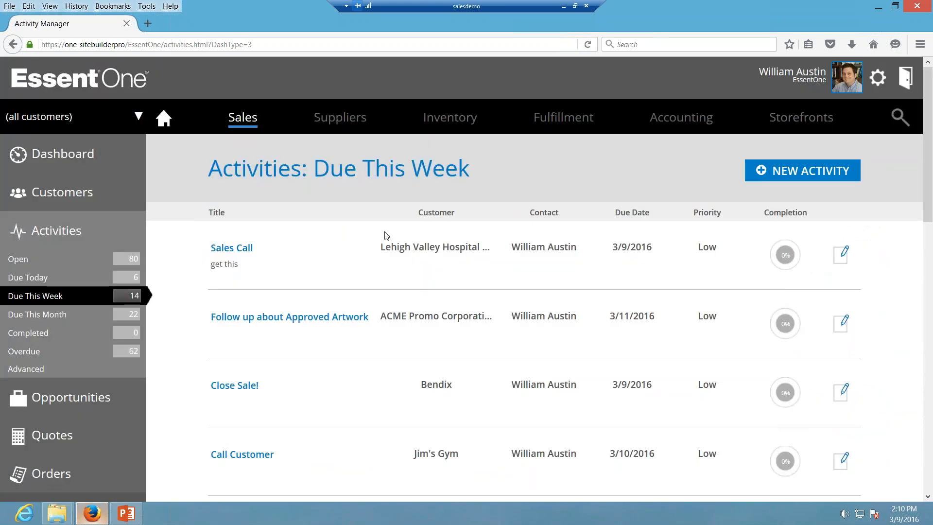
pyautogui.click(12, 44)
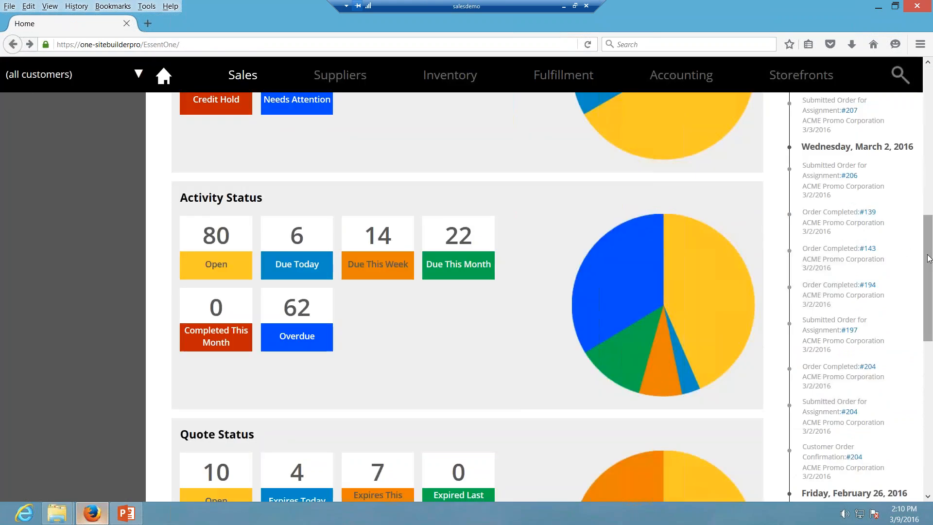
# Step: Review the Quote Status and Opportunity Status sections of the dashboard
pyautogui.moveTo(928, 279); pyautogui.dragTo(931, 325)
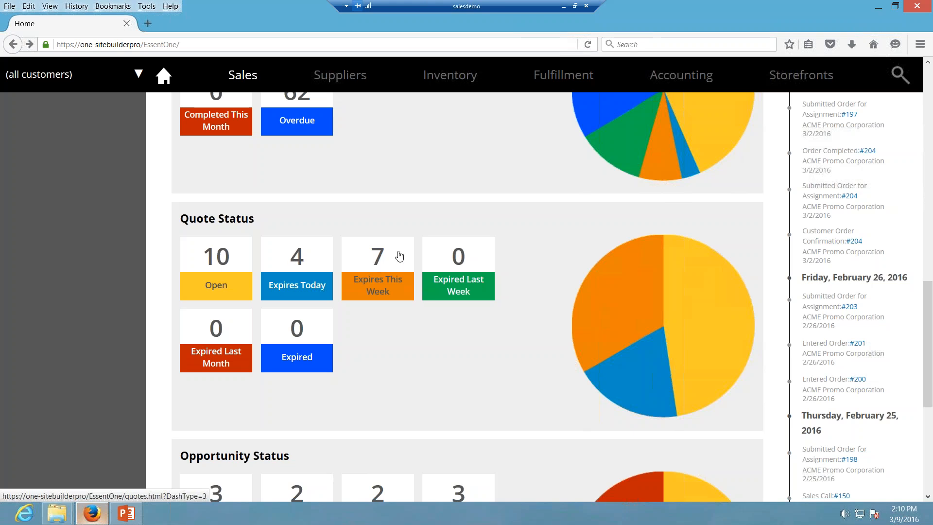
pyautogui.moveTo(929, 282); pyautogui.dragTo(926, 336)
pyautogui.scroll(-5, 926, 336)
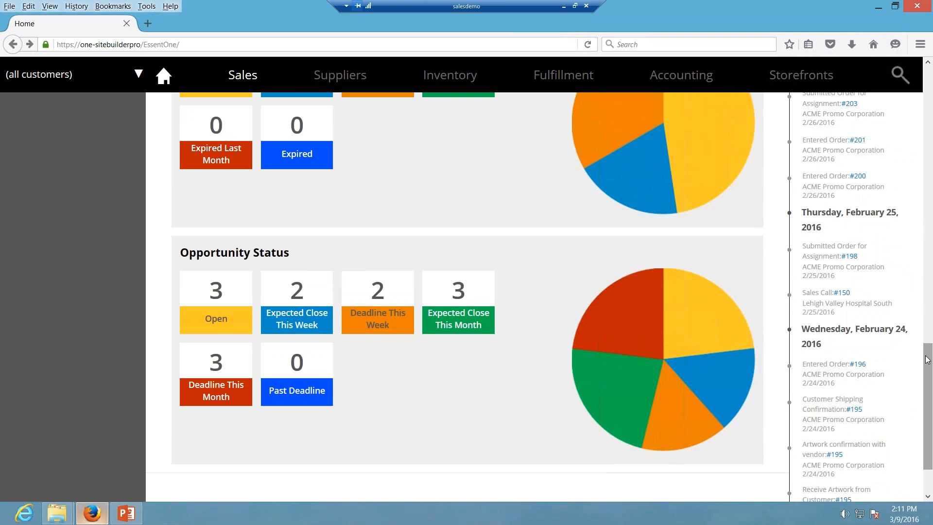
pyautogui.scroll(1, 922, 301)
pyautogui.scroll(15, 922, 298)
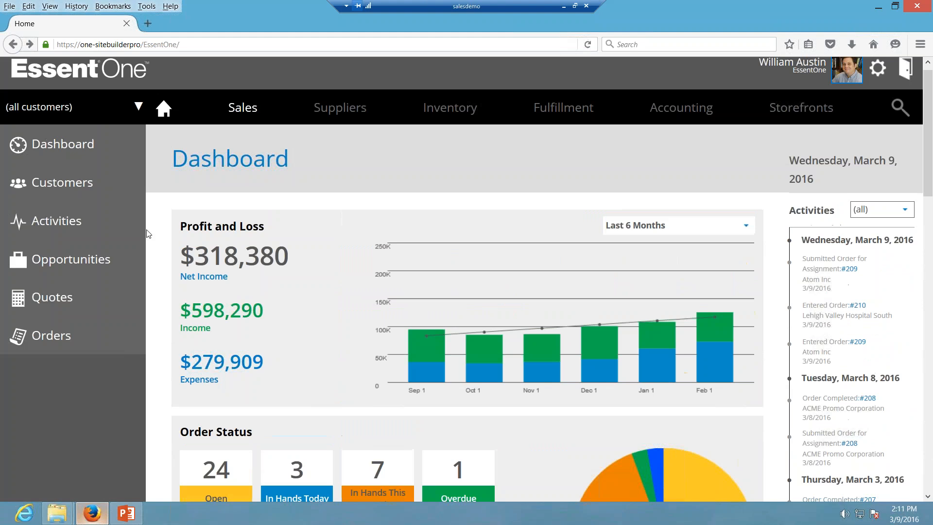
# Step: Open the ACME Promo Corporation customer record and add the red ACME logo from the Logos folder as its picture
pyautogui.click(74, 187)
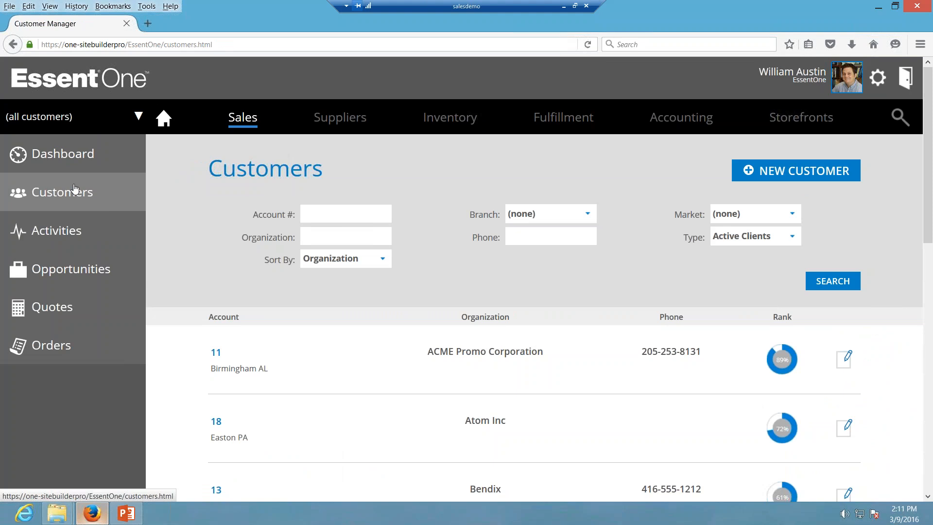
pyautogui.click(218, 353)
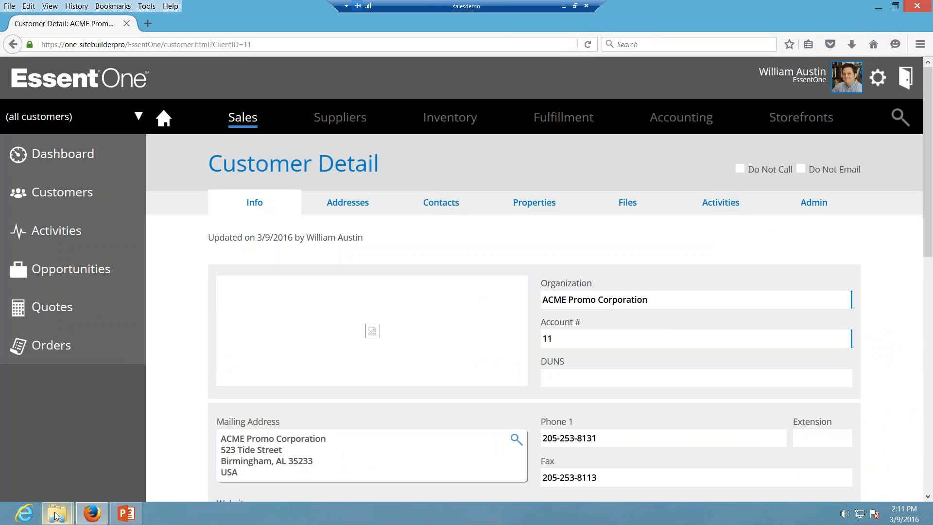
pyautogui.moveTo(56, 515)
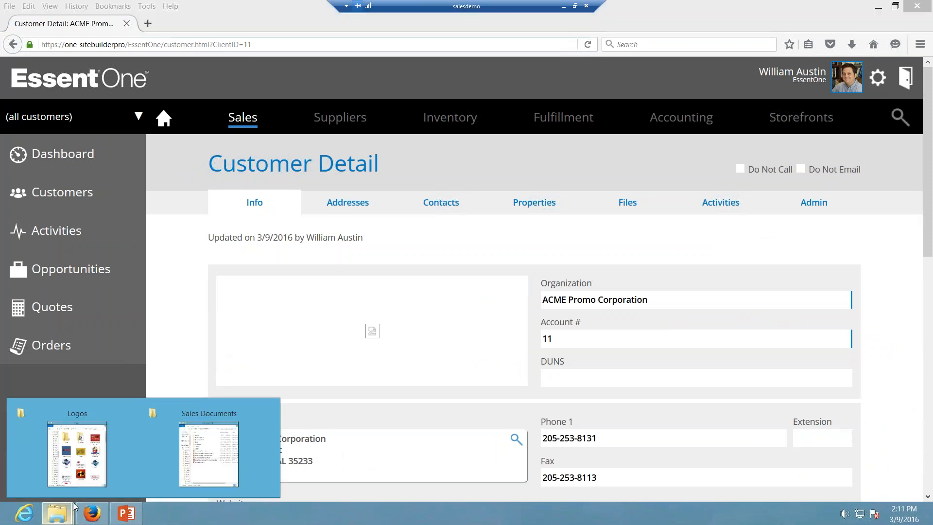
pyautogui.click(80, 475)
pyautogui.moveTo(289, 167); pyautogui.dragTo(425, 358)
pyautogui.click(291, 81)
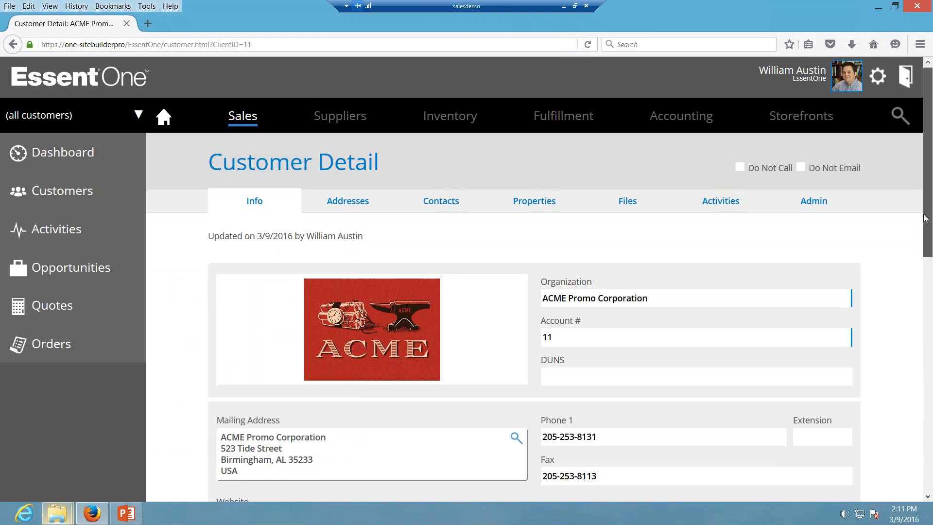
# Step: Review the customer's general information, including assigned staff and dates, and check the Market and Customer Class options
pyautogui.scroll(-3, 925, 219)
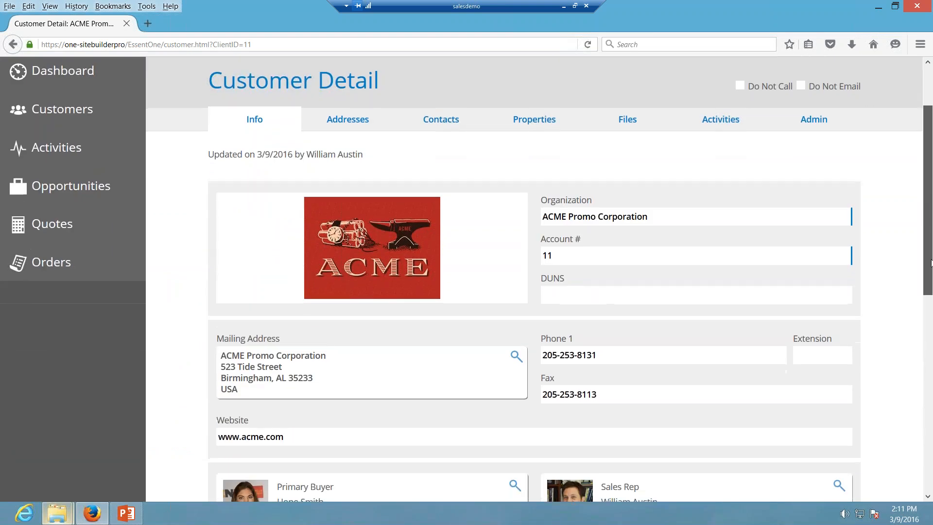
pyautogui.moveTo(931, 263); pyautogui.dragTo(931, 377)
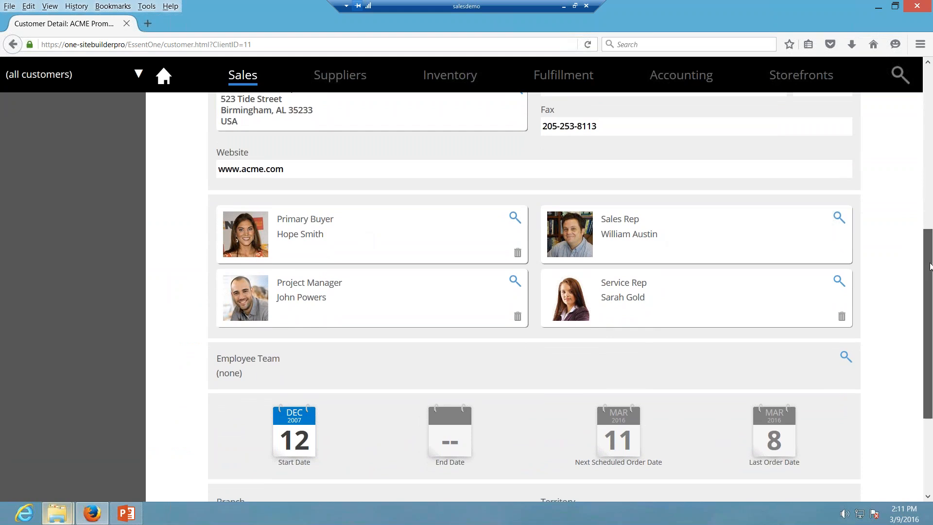
pyautogui.moveTo(929, 265); pyautogui.dragTo(929, 354)
pyautogui.click(511, 403)
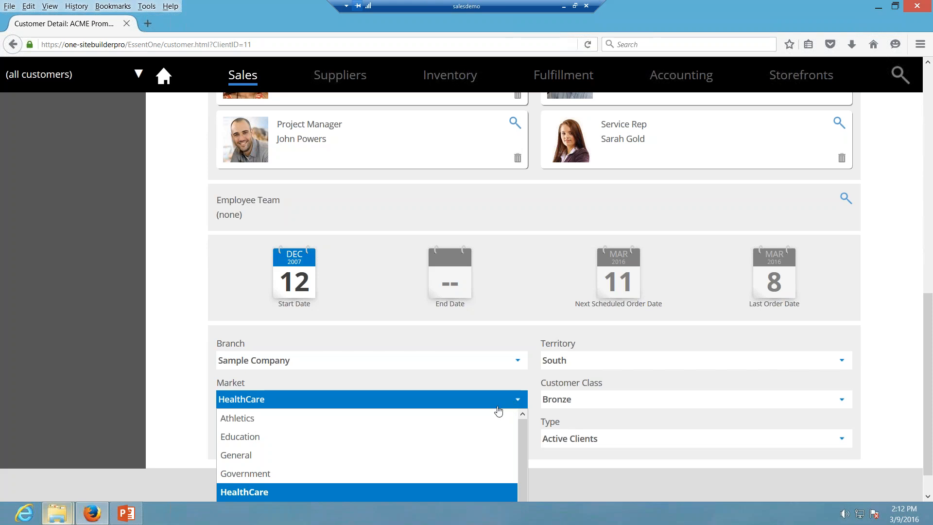
pyautogui.click(361, 489)
pyautogui.click(809, 404)
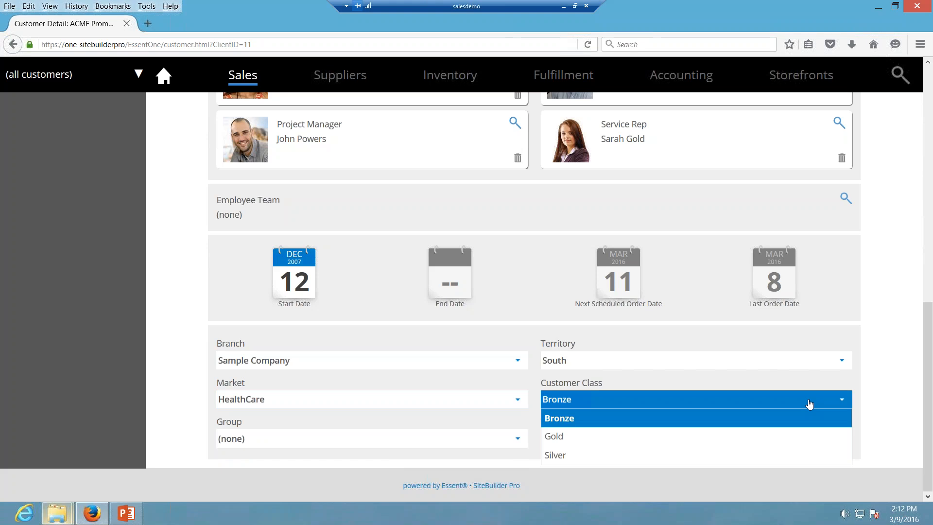
pyautogui.click(927, 411)
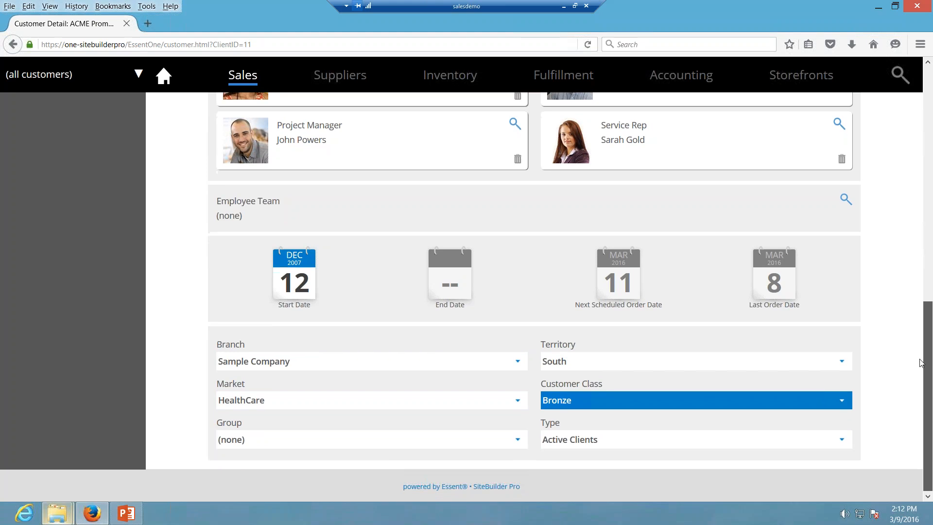
# Step: Review the list of addresses stored for the customer
pyautogui.scroll(3, 917, 314)
pyautogui.scroll(8, 917, 314)
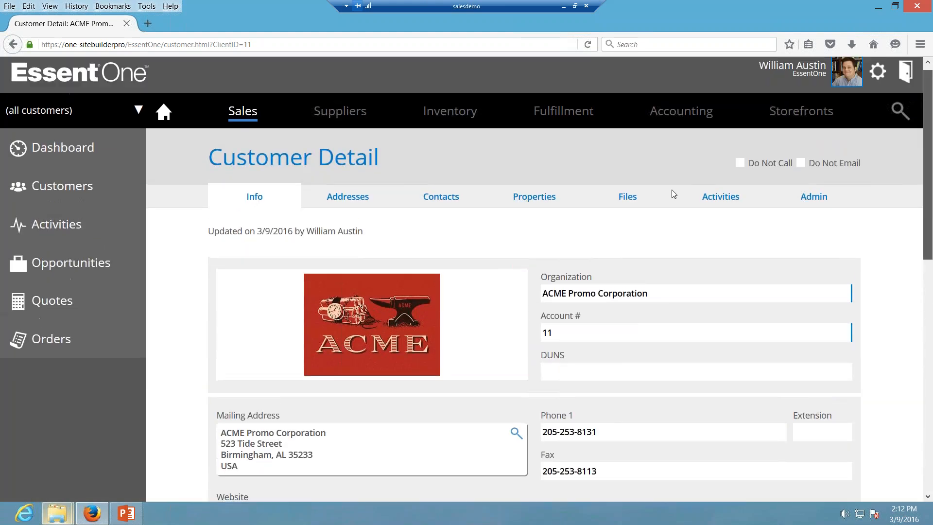
pyautogui.click(348, 197)
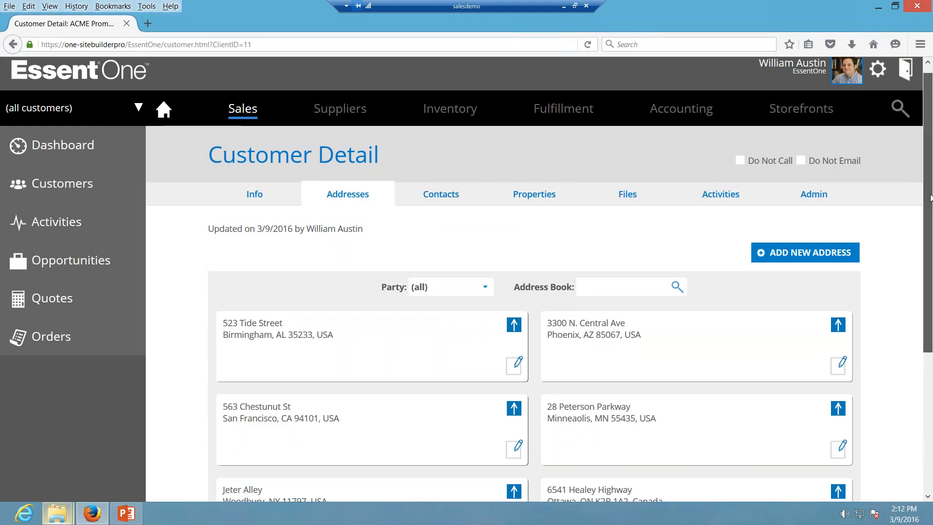
pyautogui.moveTo(929, 187); pyautogui.dragTo(913, 242)
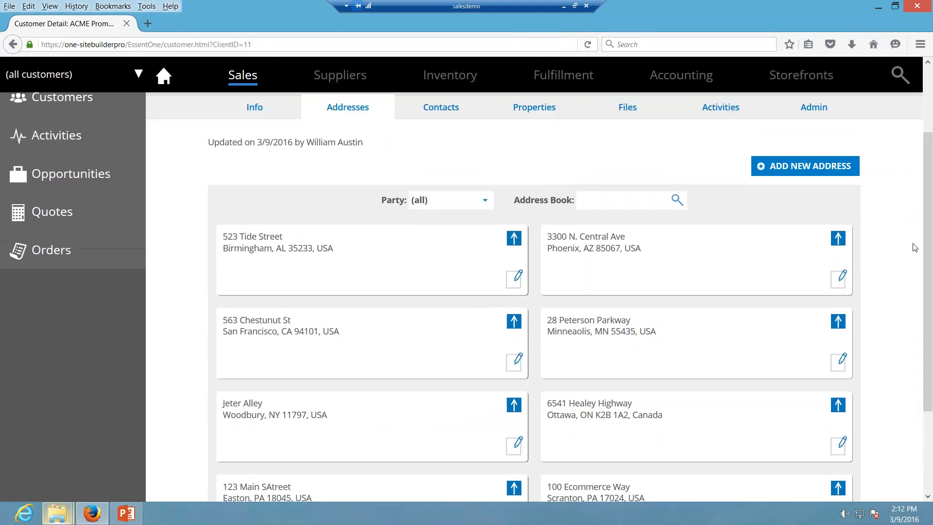
# Step: Review the customer's contacts, examine the details of the first VP of Sales contact, and accept that contact's details
pyautogui.click(452, 115)
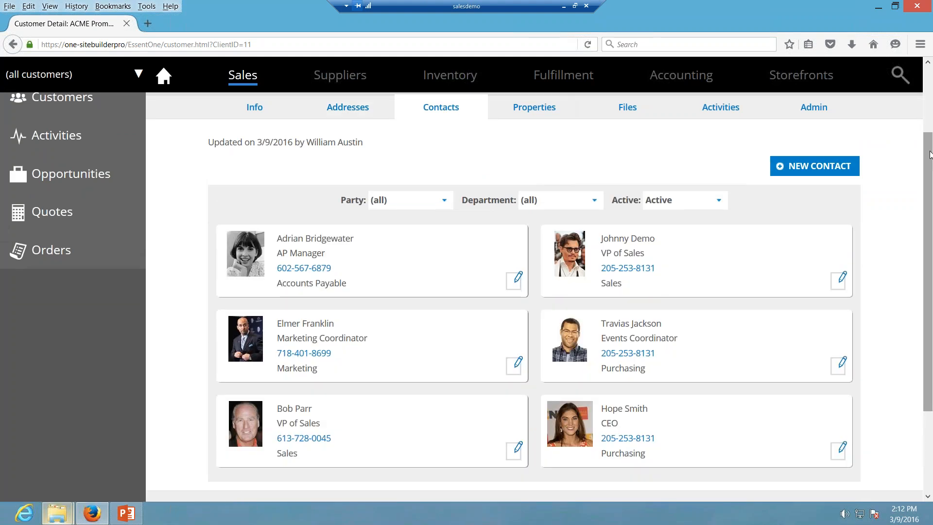
pyautogui.moveTo(931, 153); pyautogui.dragTo(929, 191)
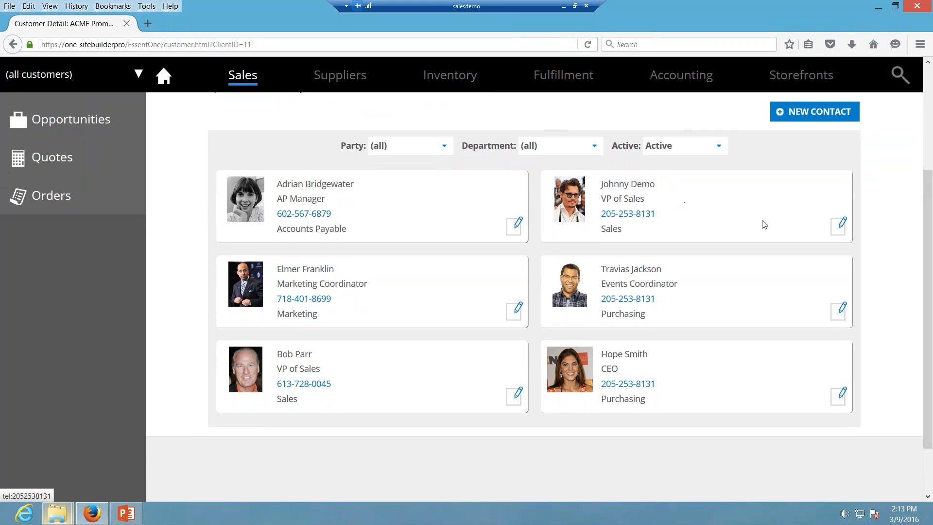
pyautogui.click(841, 229)
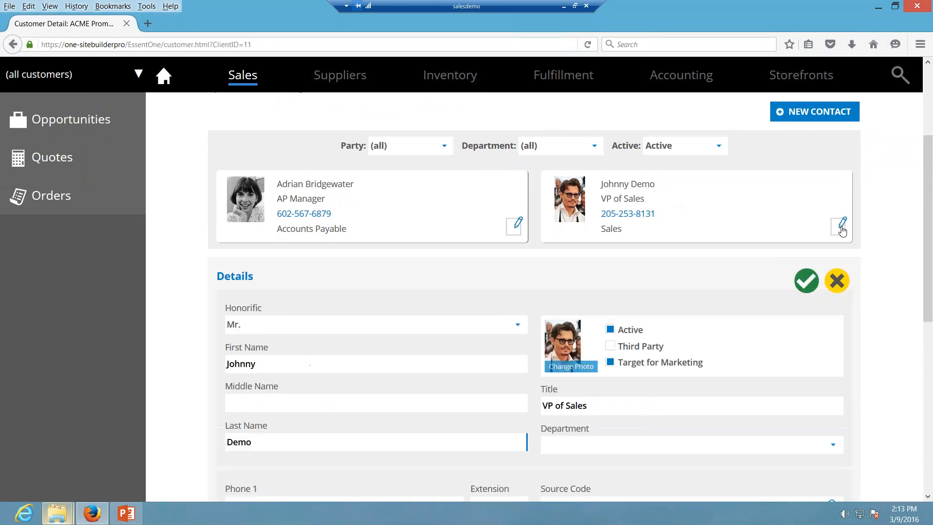
pyautogui.moveTo(929, 226); pyautogui.dragTo(930, 345)
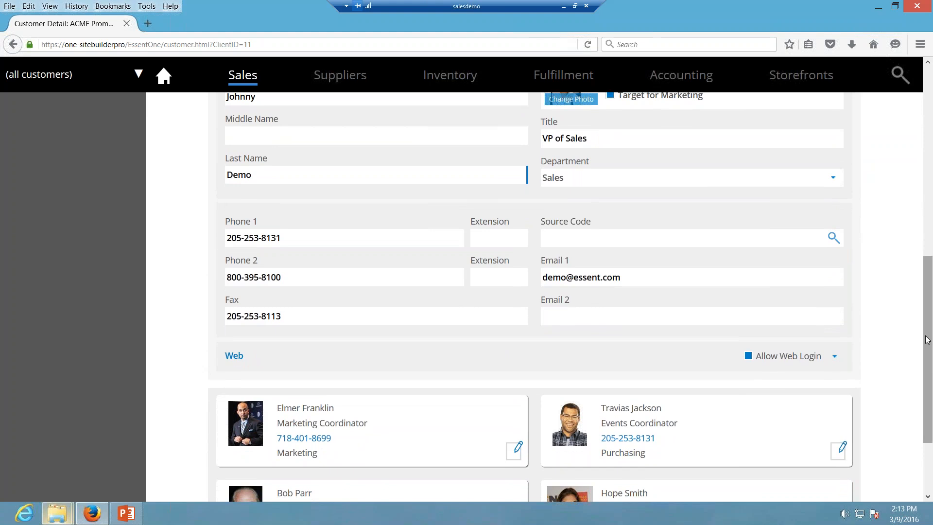
pyautogui.scroll(5, 925, 335)
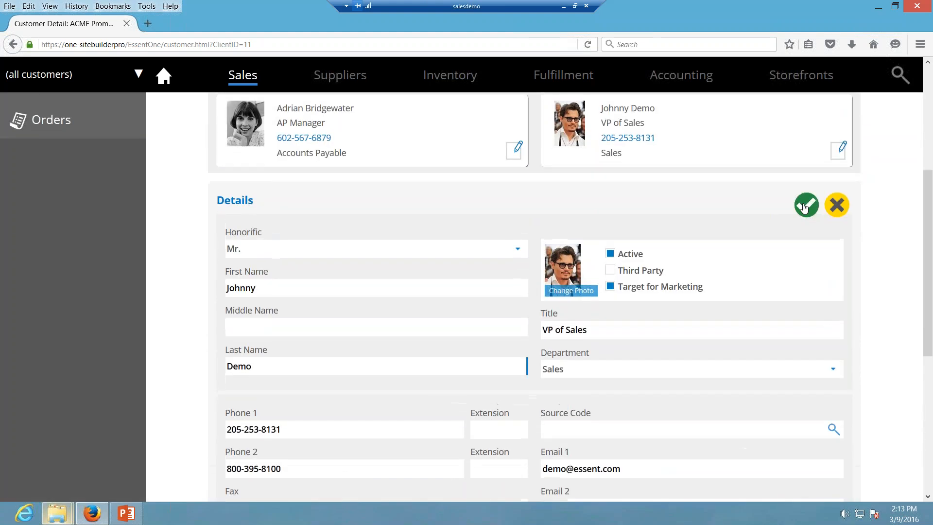
pyautogui.click(806, 207)
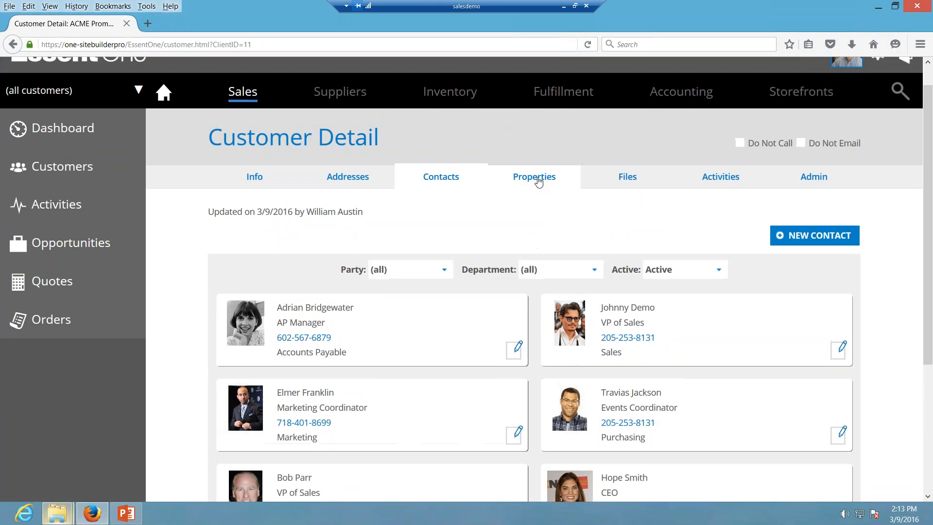
# Step: Check the customer's properties and preview the attached file 11_dribbble_acme_800_logo.jpg
pyautogui.click(538, 179)
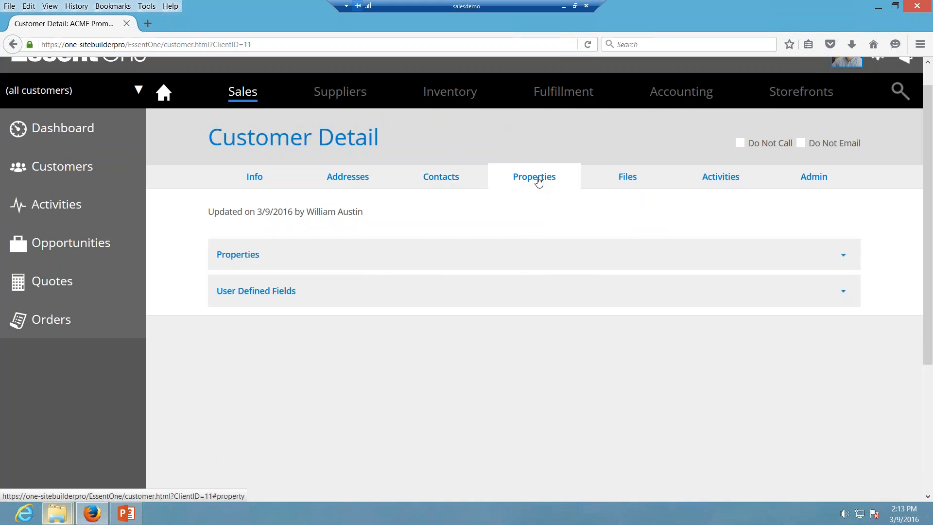
pyautogui.click(844, 257)
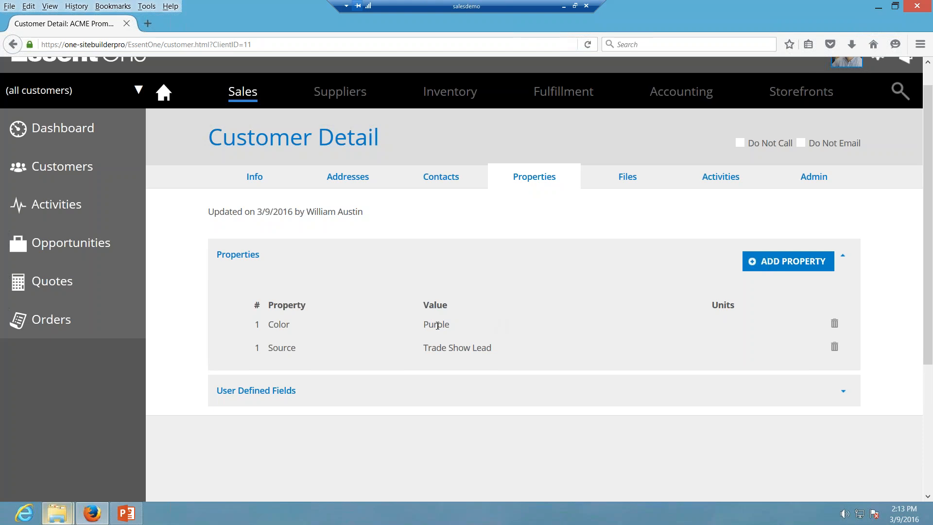
pyautogui.click(625, 183)
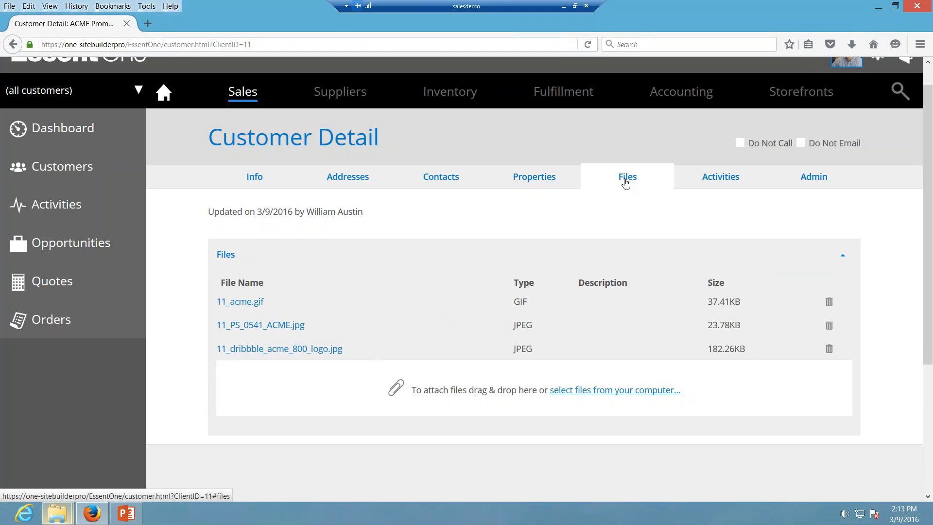
pyautogui.click(339, 350)
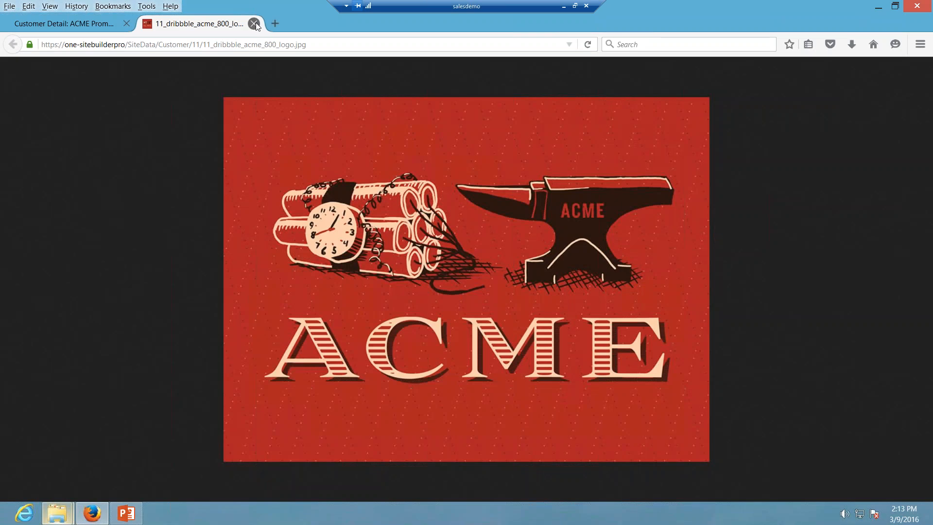
pyautogui.click(254, 23)
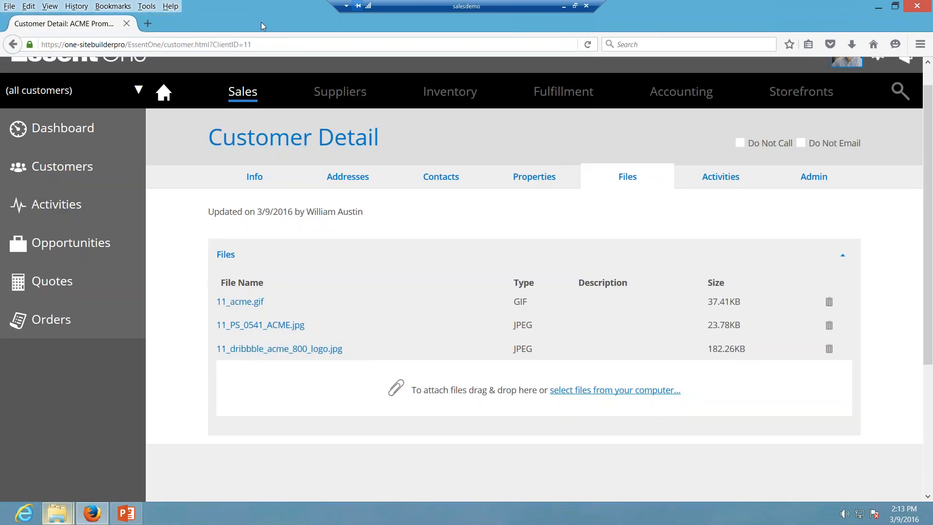
# Step: Review the customer's activities and the available Admin sections
pyautogui.click(722, 186)
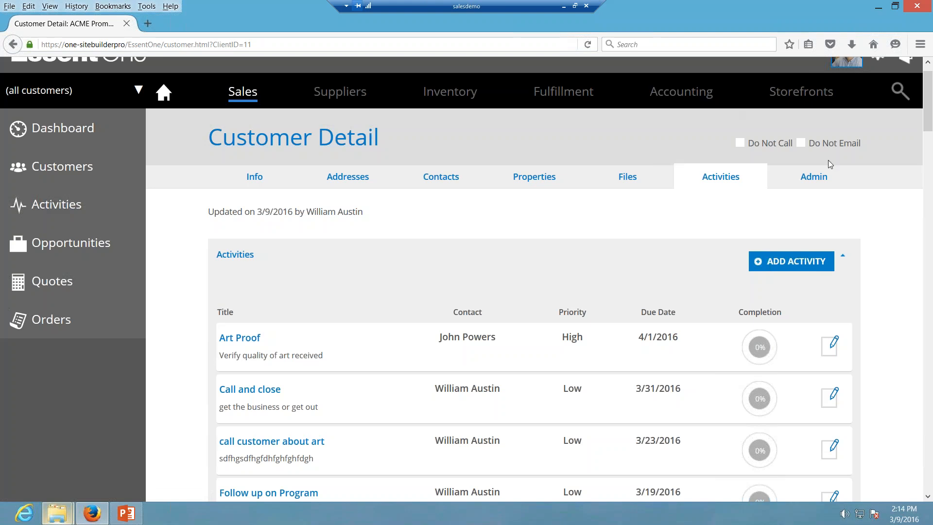
pyautogui.click(810, 183)
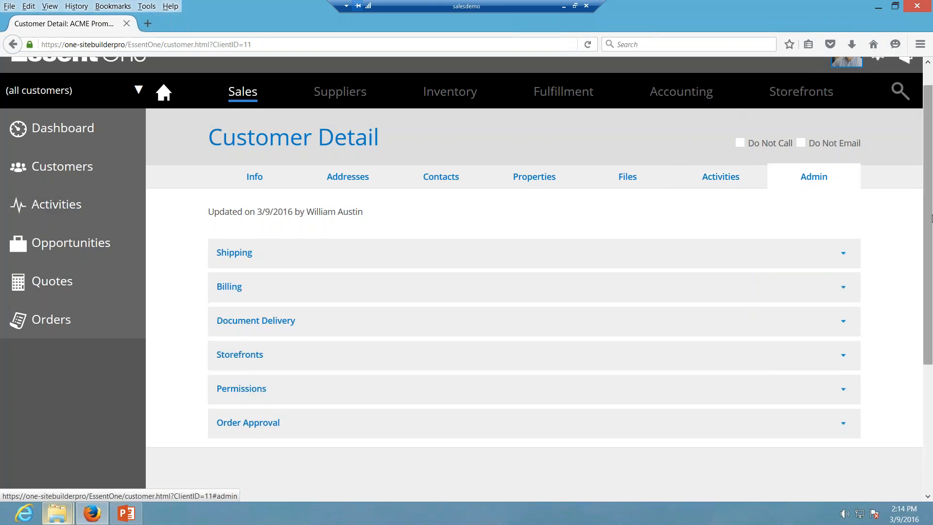
pyautogui.moveTo(930, 214); pyautogui.dragTo(930, 269)
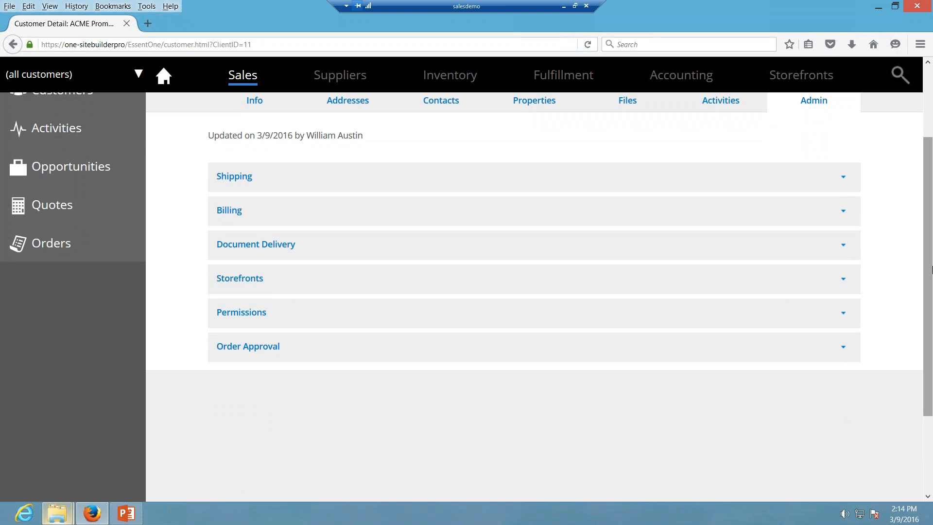
# Step: Review the customer's Shipping settings, including the final destination, ship-via method and shipping charge
pyautogui.click(845, 179)
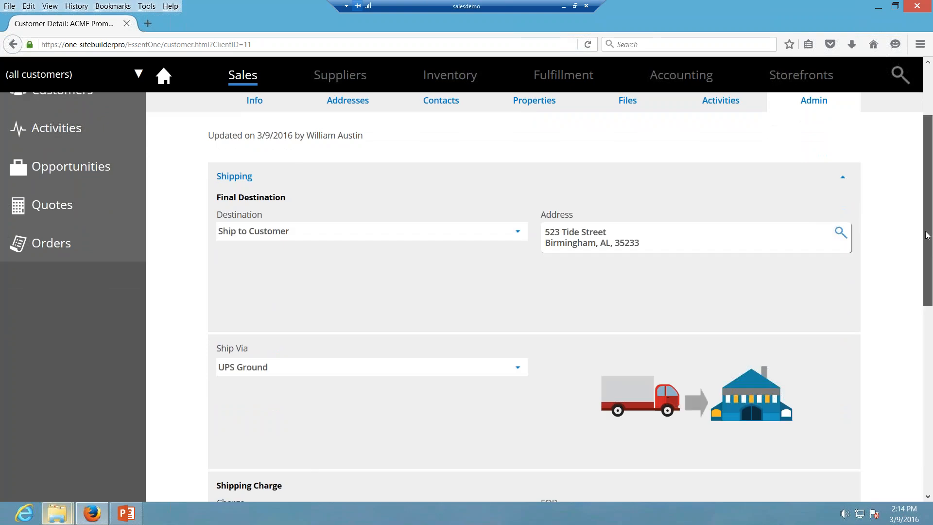
pyautogui.scroll(-1, 650, 218)
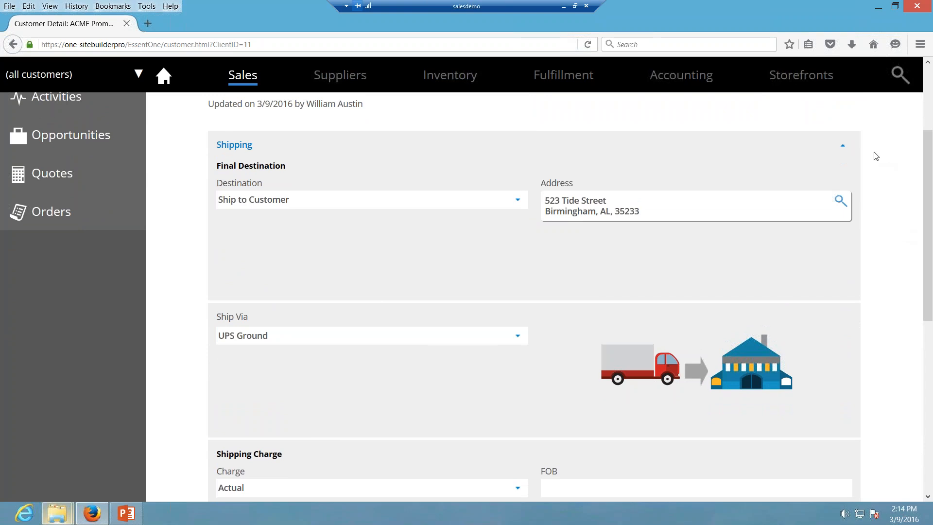
pyautogui.click(842, 148)
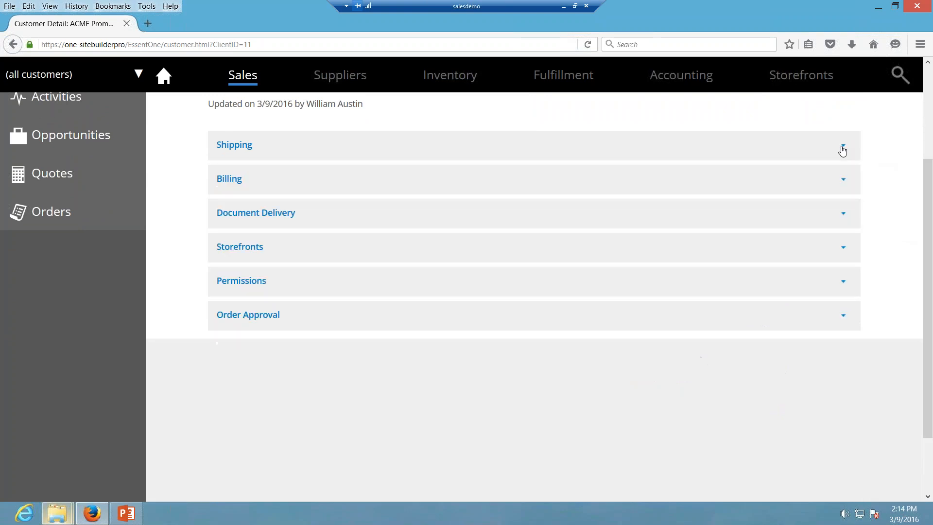
# Step: Review the customer's Billing settings, including the payment terms and the invoice overrun option
pyautogui.click(845, 181)
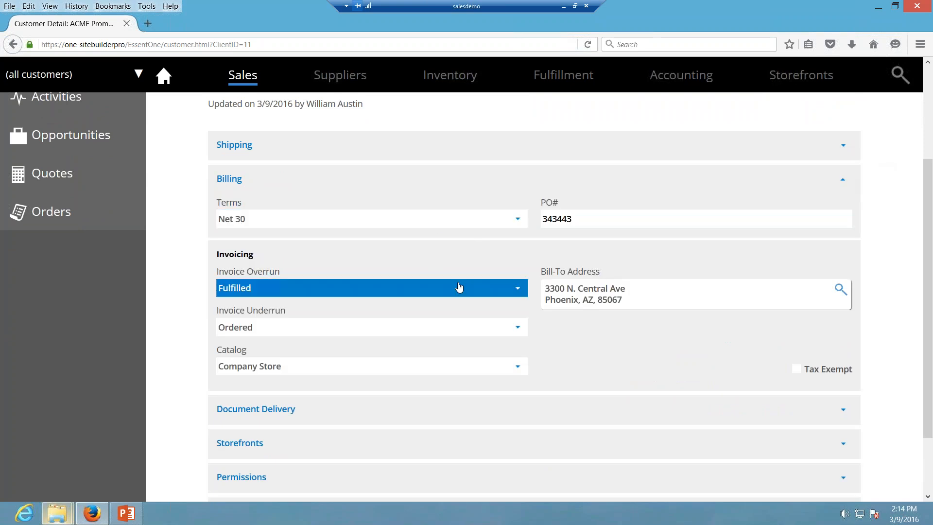
pyautogui.click(458, 287)
pyautogui.click(458, 287)
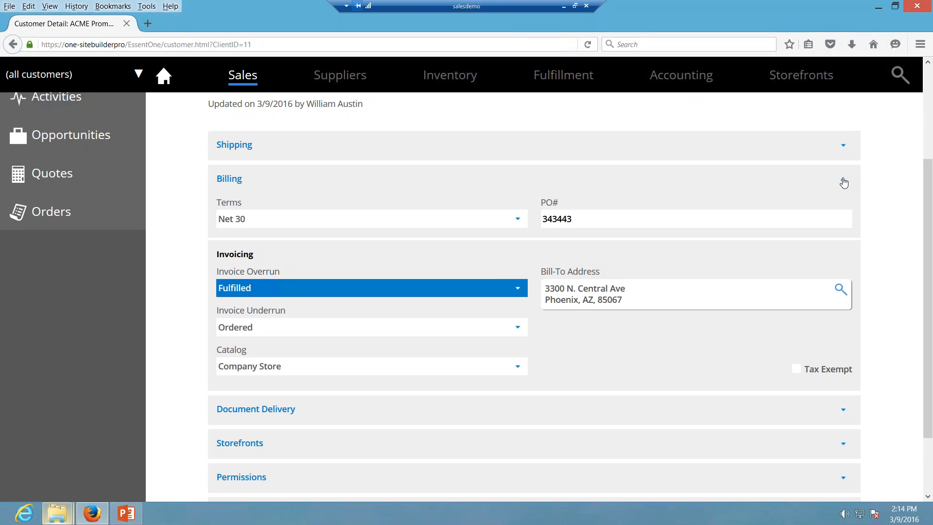
pyautogui.click(843, 182)
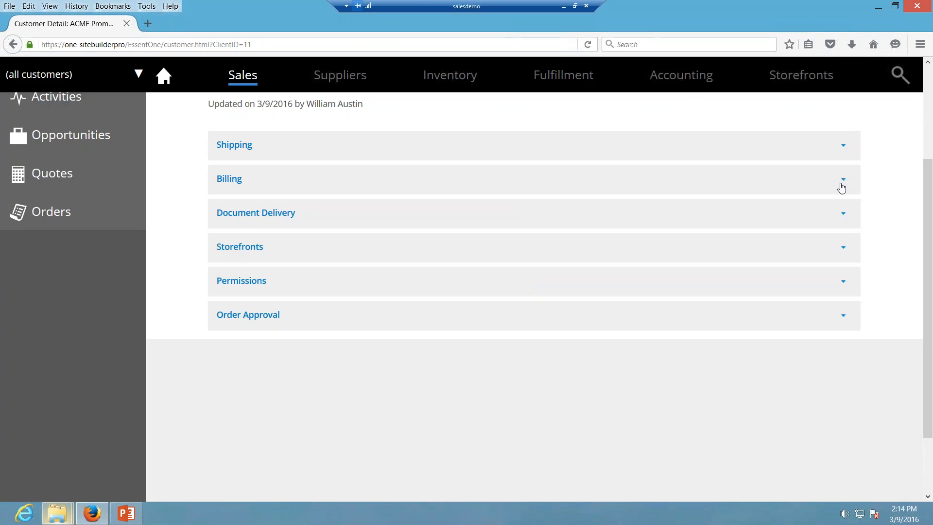
# Step: Review the Document Delivery settings, examine the Invoice document's recipients and message, and accept the invoice settings
pyautogui.click(845, 214)
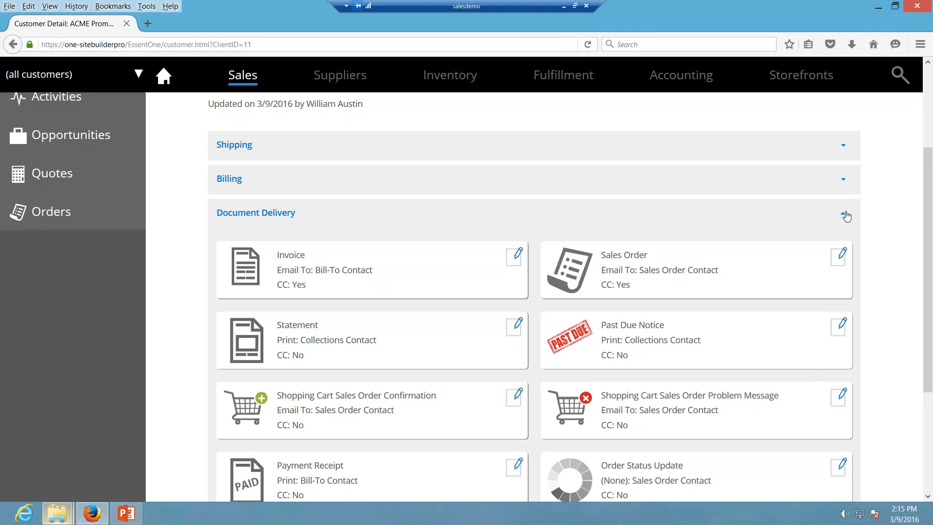
pyautogui.click(518, 259)
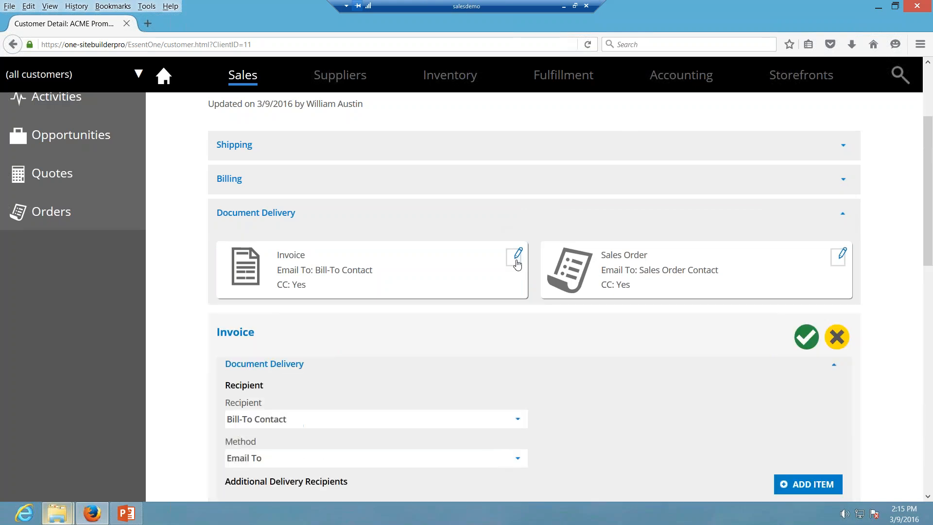
pyautogui.moveTo(929, 207); pyautogui.dragTo(930, 272)
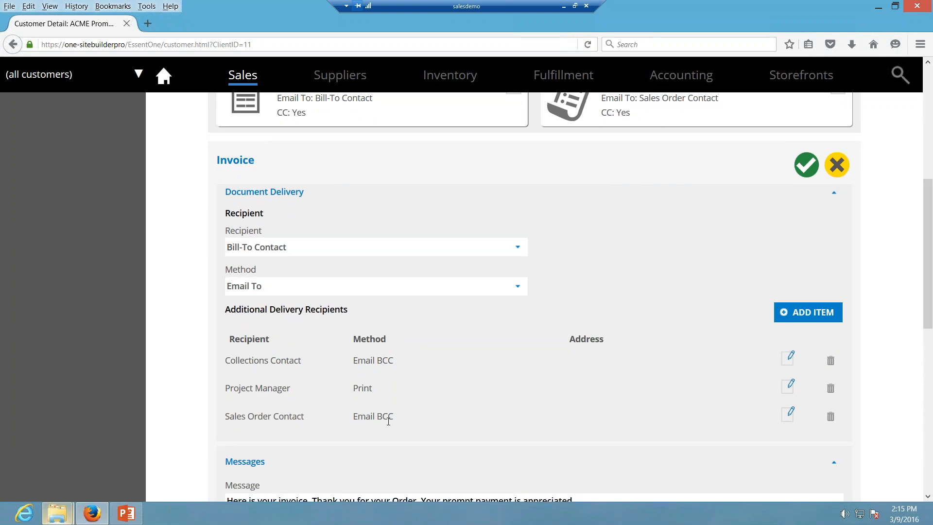
pyautogui.moveTo(929, 309); pyautogui.dragTo(929, 344)
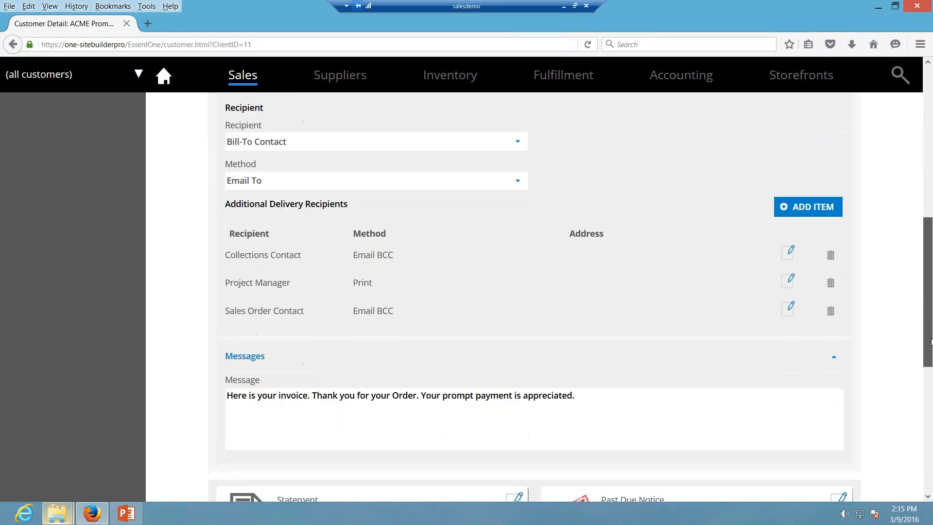
pyautogui.click(615, 397)
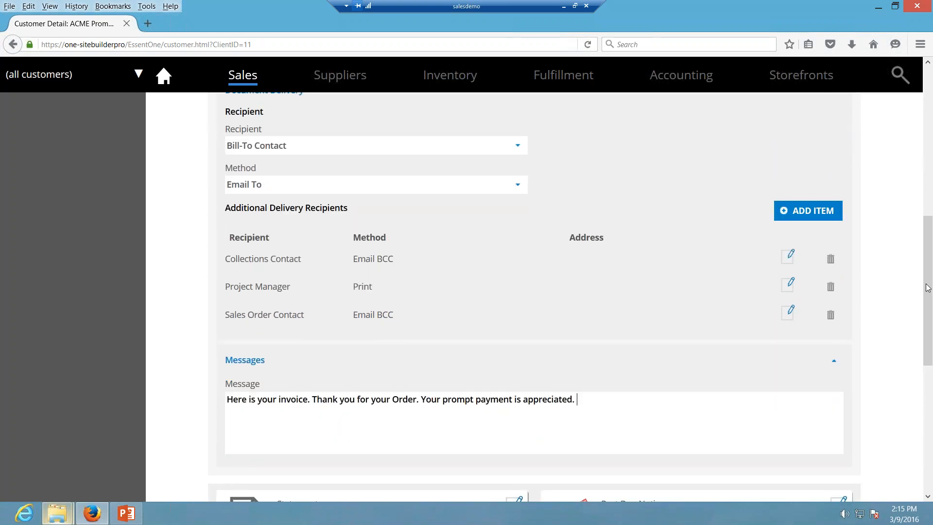
pyautogui.moveTo(928, 284); pyautogui.dragTo(927, 227)
pyautogui.click(799, 220)
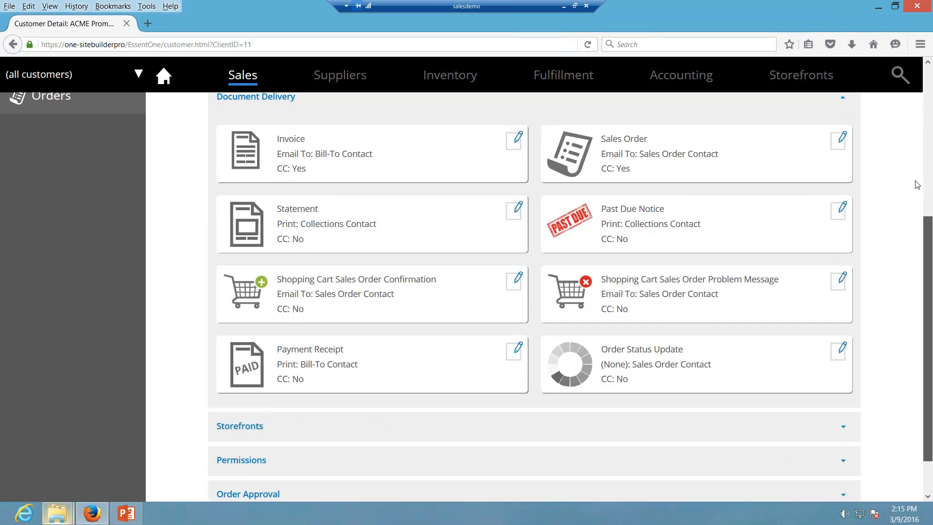
pyautogui.scroll(3, 910, 177)
pyautogui.click(843, 191)
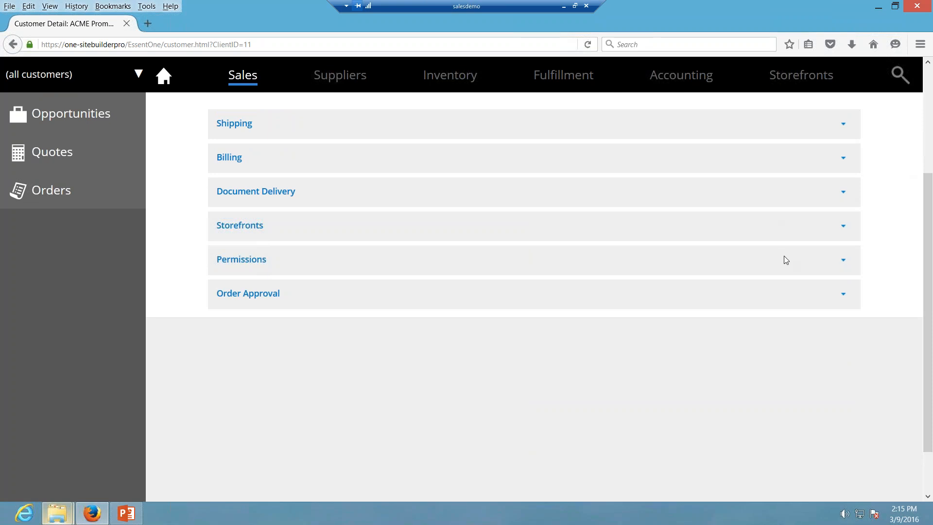
# Step: Review the customer's Order Approval settings
pyautogui.click(844, 296)
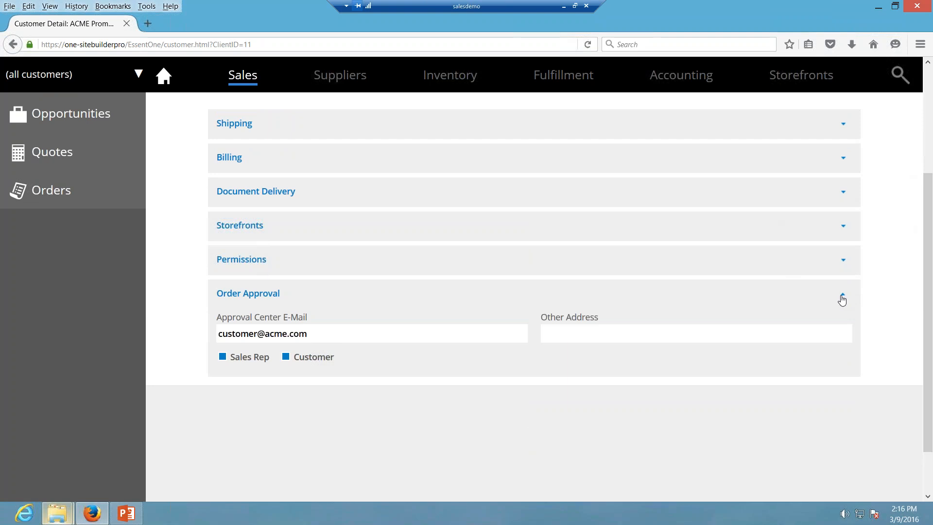
pyautogui.click(842, 299)
pyautogui.scroll(1, 925, 184)
pyautogui.scroll(3, 924, 180)
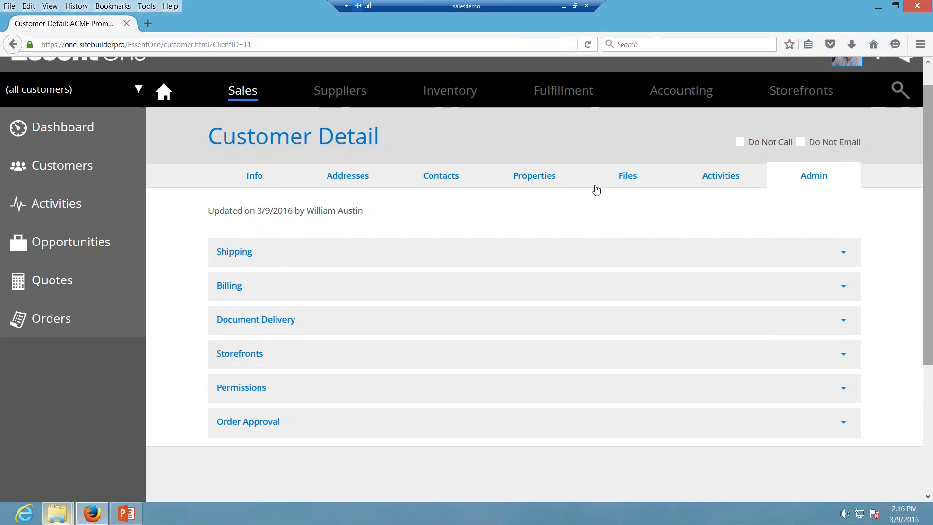
# Step: Start a new quote, search for customers with the organization "acme", and choose ACME Promo Corporation
pyautogui.click(58, 281)
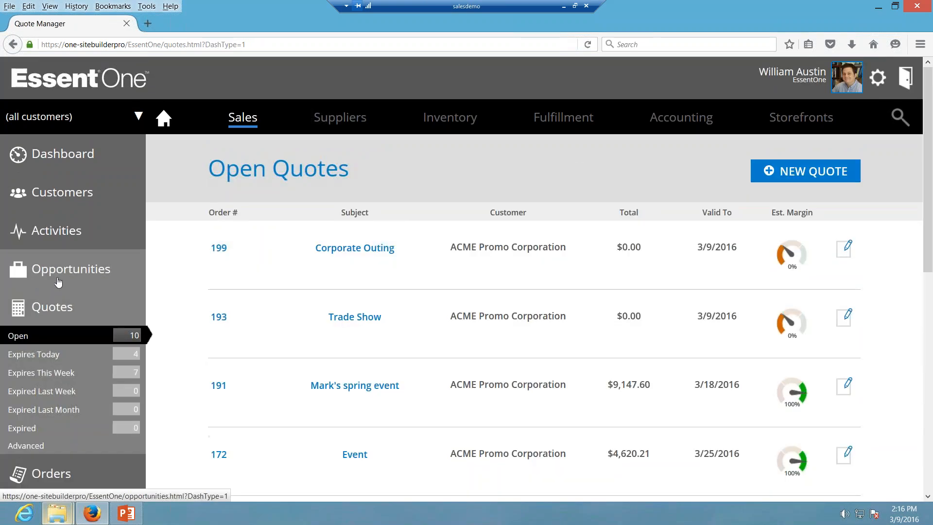
pyautogui.click(772, 174)
pyautogui.click(564, 255)
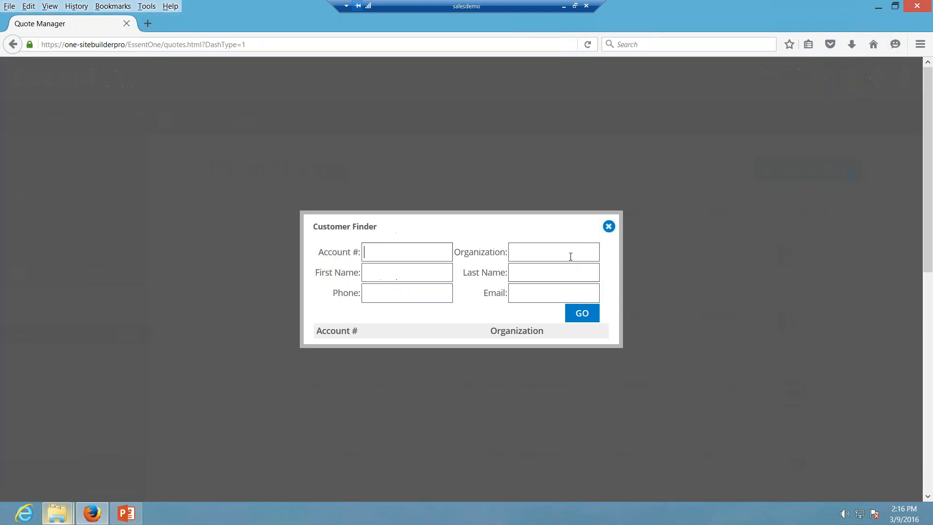
pyautogui.click(563, 254)
pyautogui.write('acme')
pyautogui.click(592, 313)
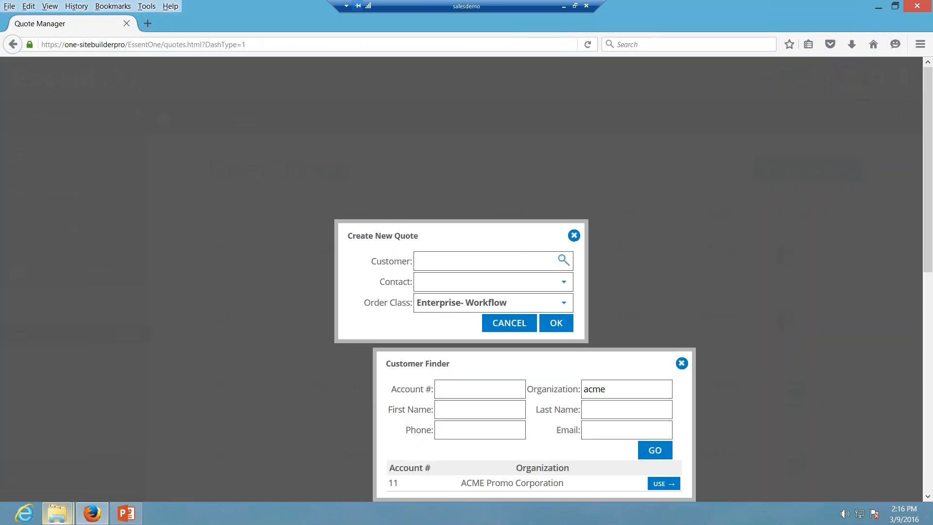
pyautogui.click(663, 483)
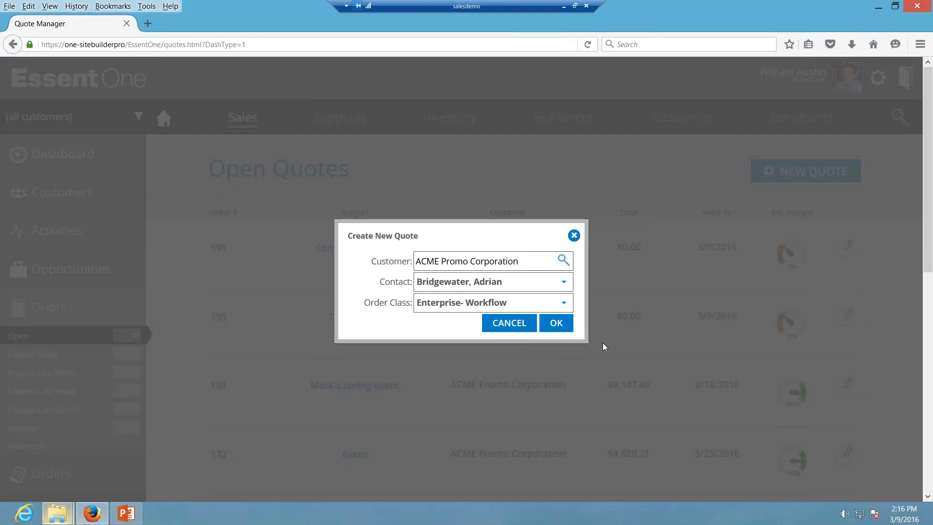
# Step: Choose the last listed contact and the Standard- Drop Ship order class, and create the quote
pyautogui.click(566, 287)
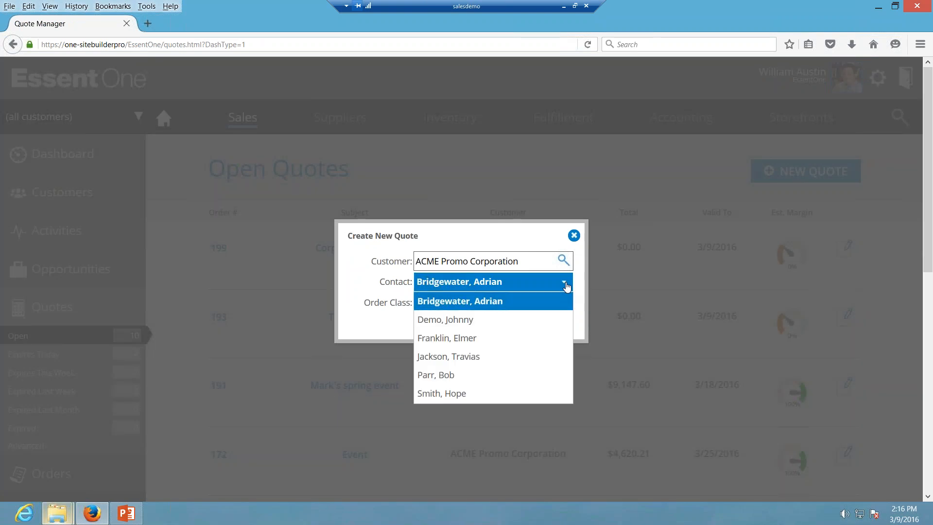
pyautogui.click(483, 395)
pyautogui.click(565, 303)
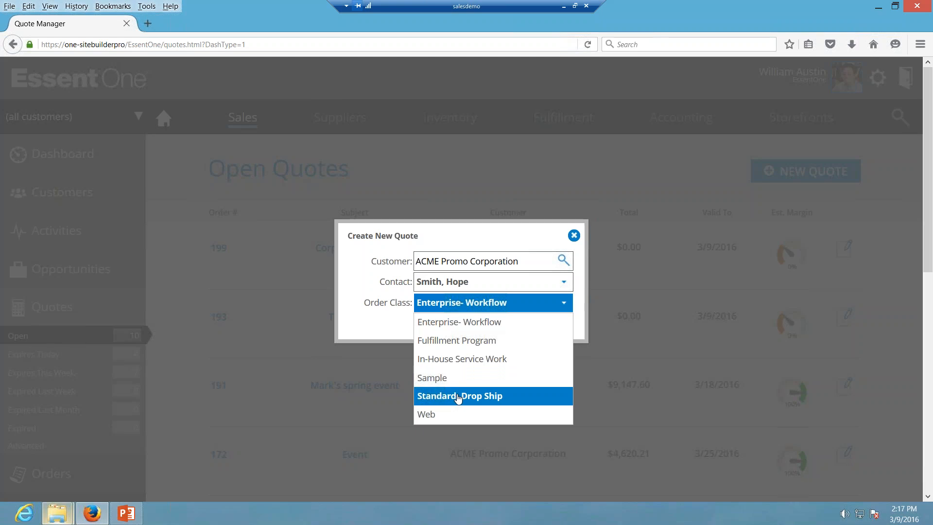
pyautogui.click(459, 395)
pyautogui.click(554, 323)
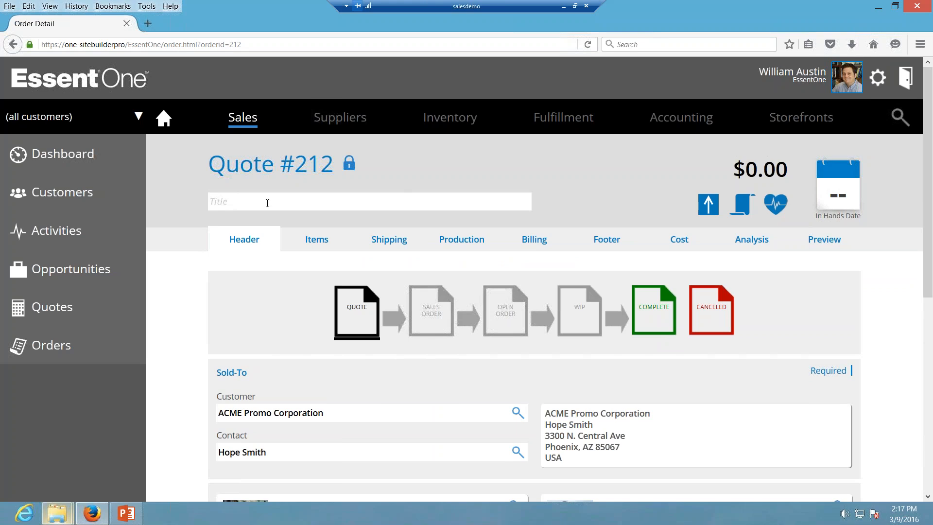
# Step: Title the quote "Webinar Order" and set its in-hands date to March 31, 2016
pyautogui.write('Webinar Order')
pyautogui.click(840, 200)
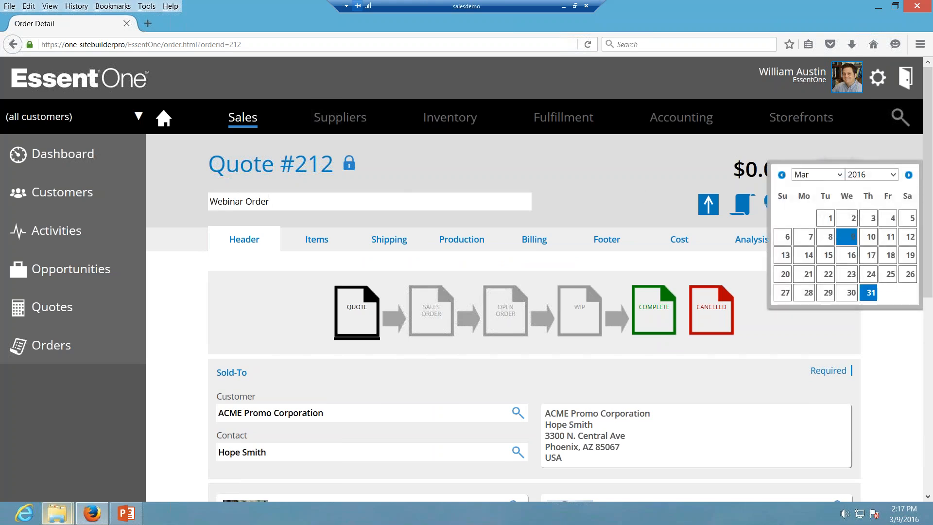
pyautogui.click(867, 291)
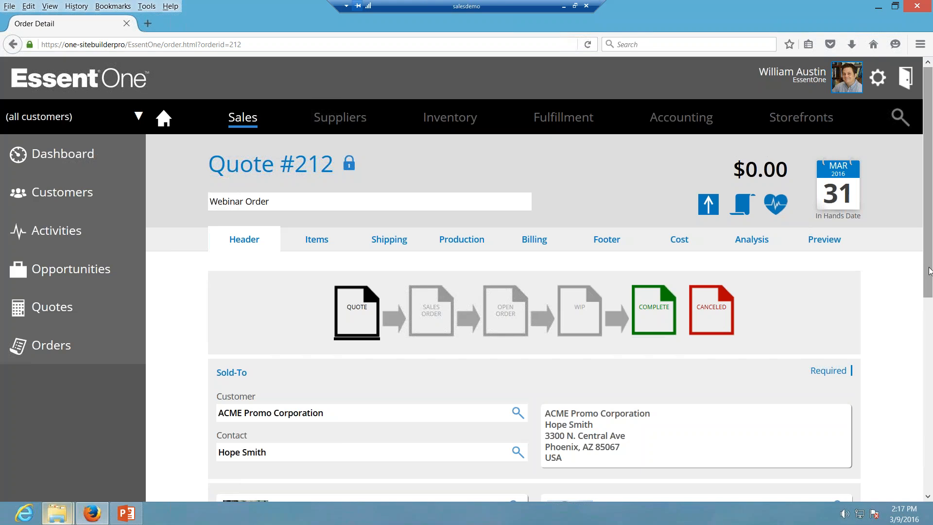
pyautogui.moveTo(929, 276); pyautogui.dragTo(929, 440)
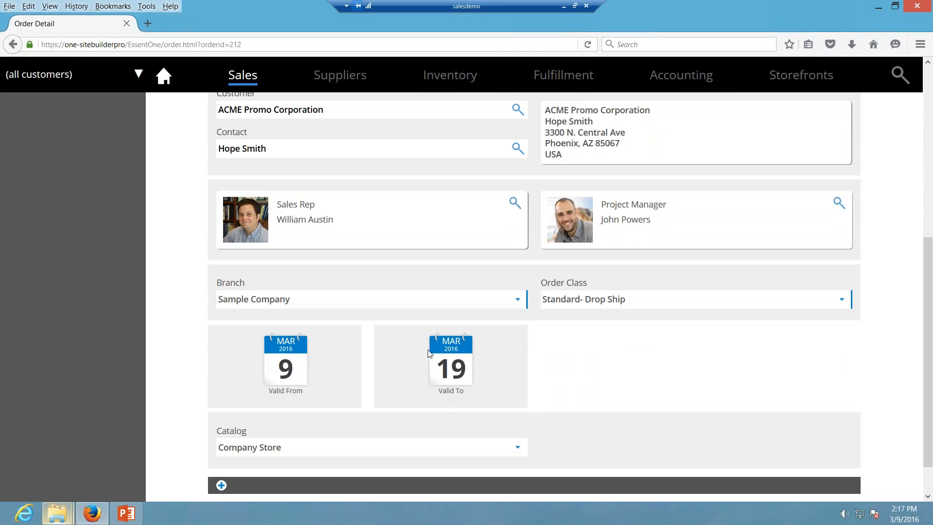
pyautogui.moveTo(924, 289); pyautogui.dragTo(920, 146)
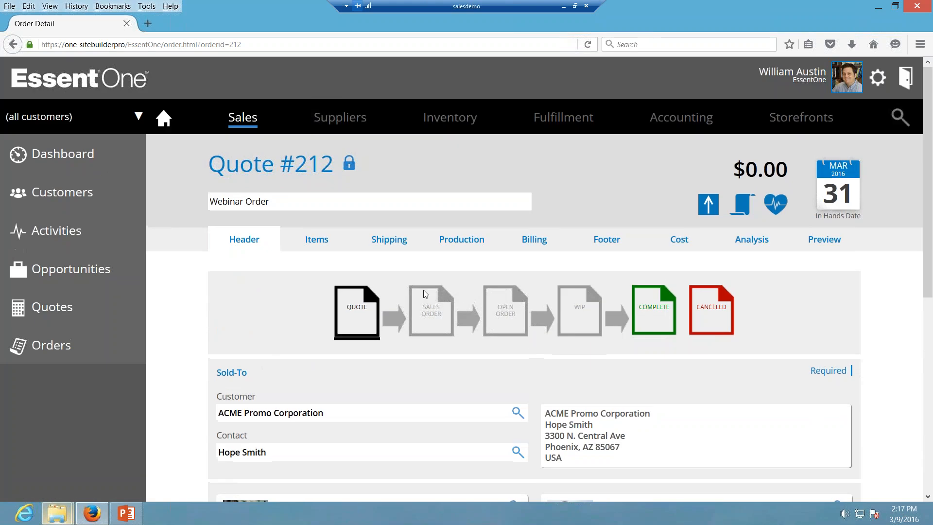
# Step: Add a new group to the quote's items and start adding a product to it
pyautogui.click(321, 246)
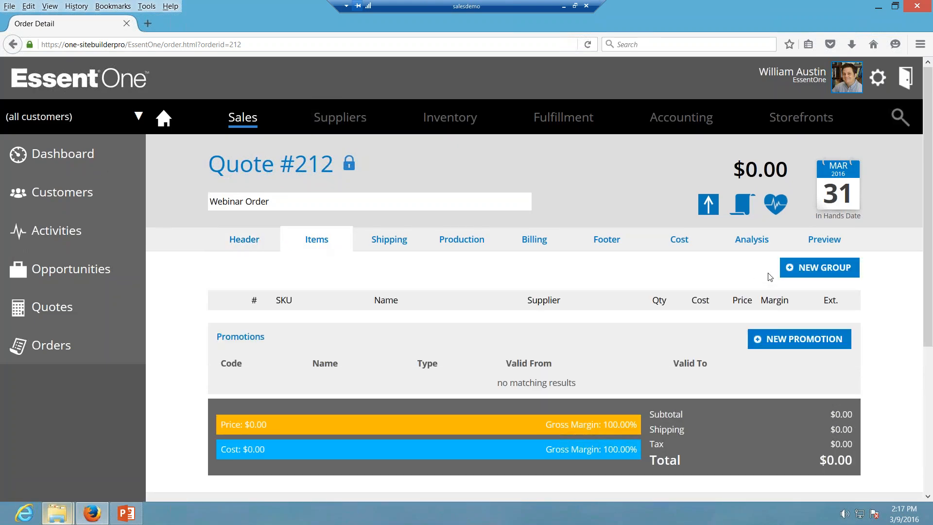
pyautogui.click(789, 272)
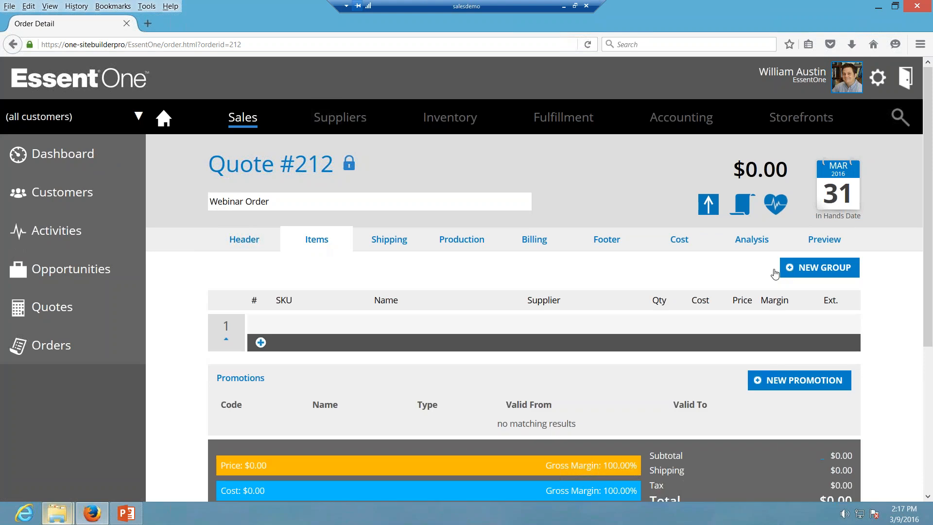
pyautogui.click(261, 342)
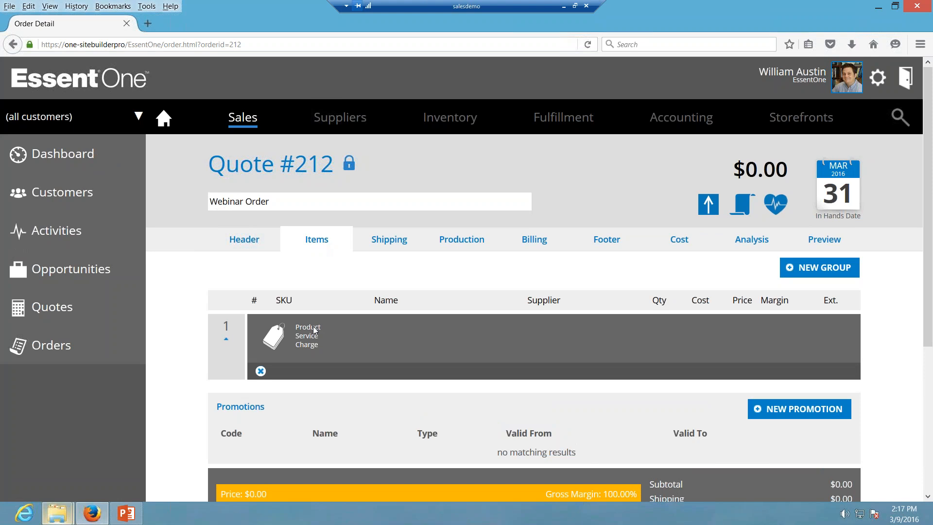
pyautogui.click(316, 332)
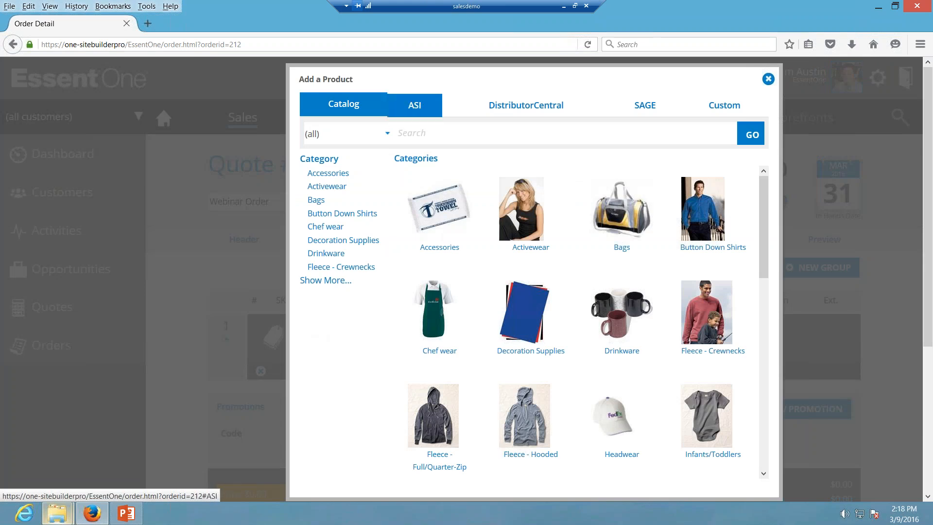
# Step: Find the Men's DryTec Poly Pique Polo in the catalog's Basic Polo Shirts category and open its product details
pyautogui.click(416, 134)
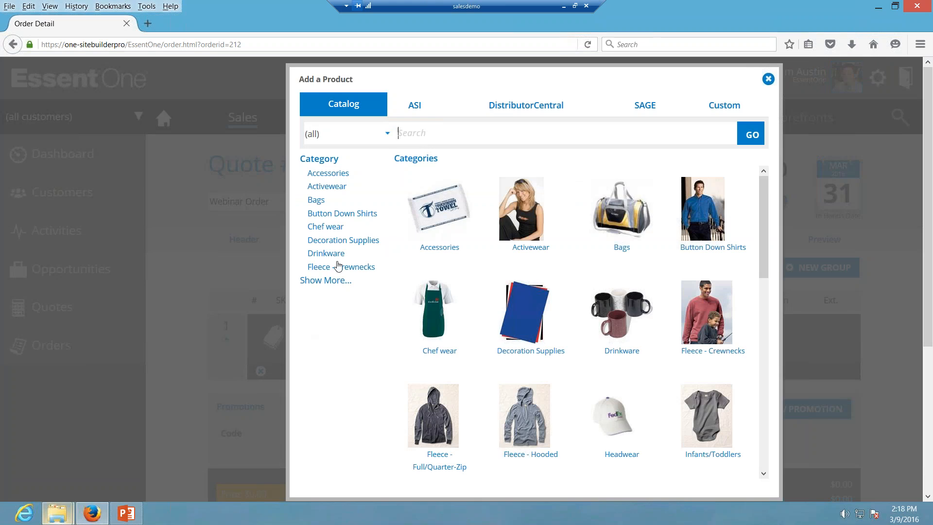
pyautogui.click(326, 281)
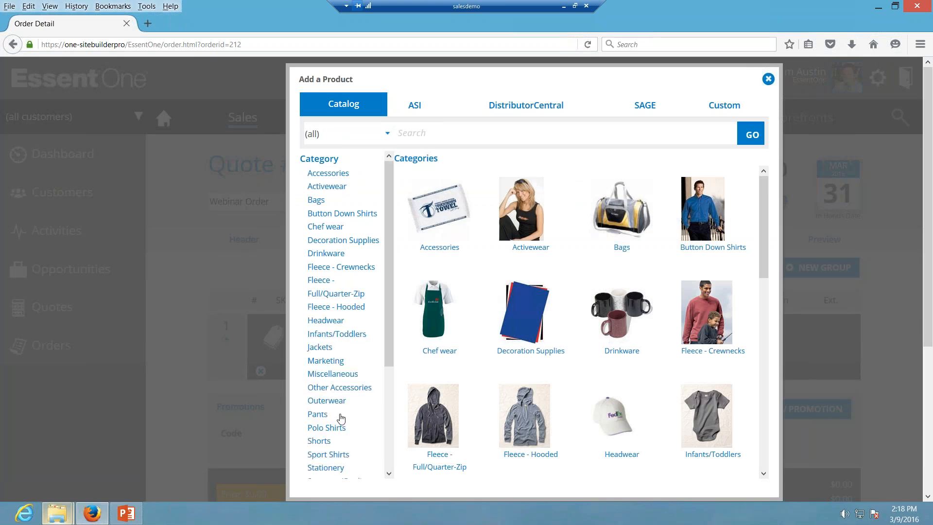
pyautogui.click(323, 428)
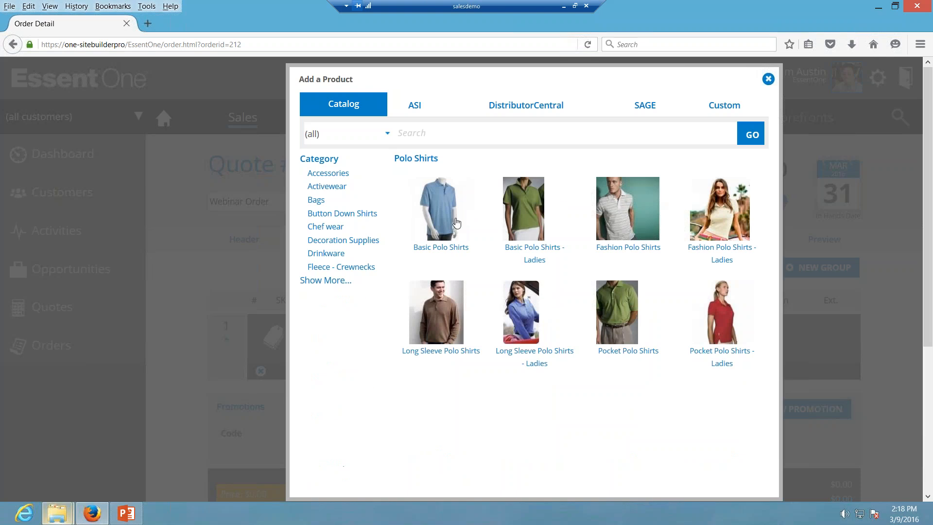
pyautogui.click(442, 233)
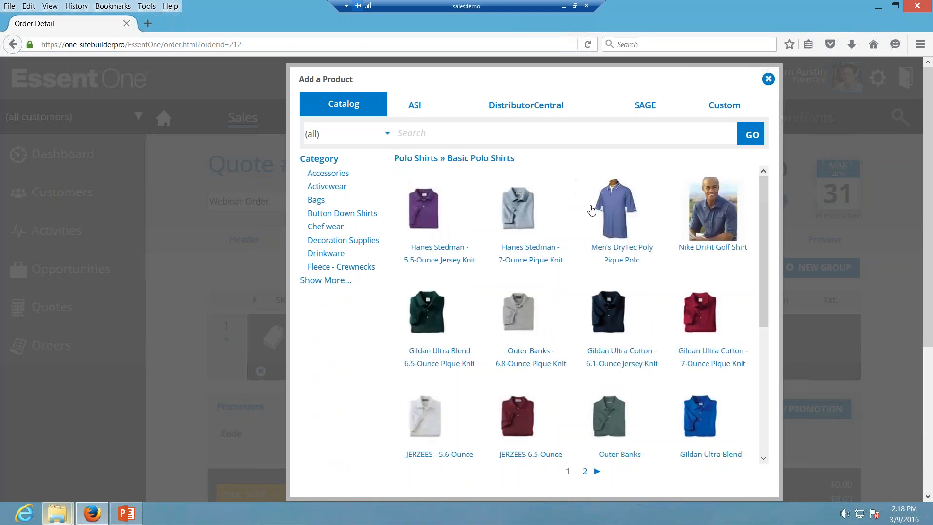
pyautogui.click(630, 208)
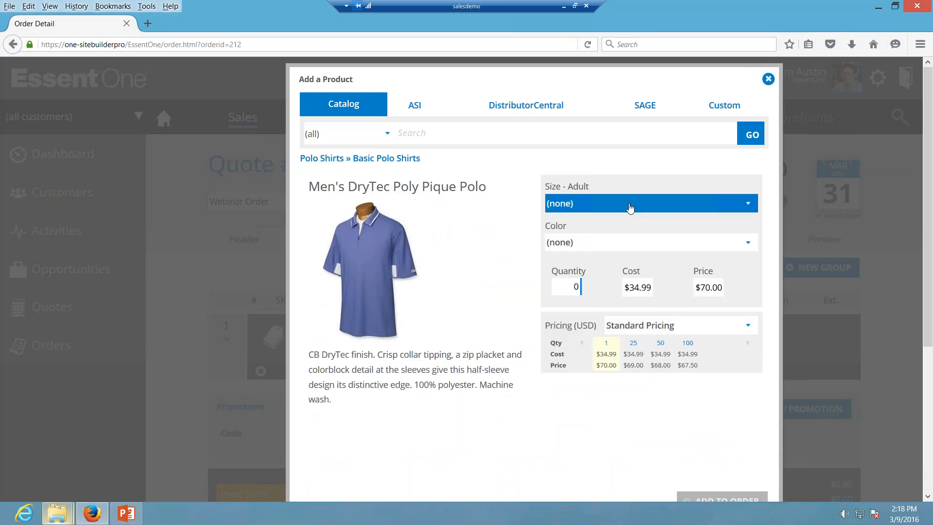
# Step: Choose adult size S and the color Baby Blue for the Men's DryTec Poly Pique Polo
pyautogui.click(739, 205)
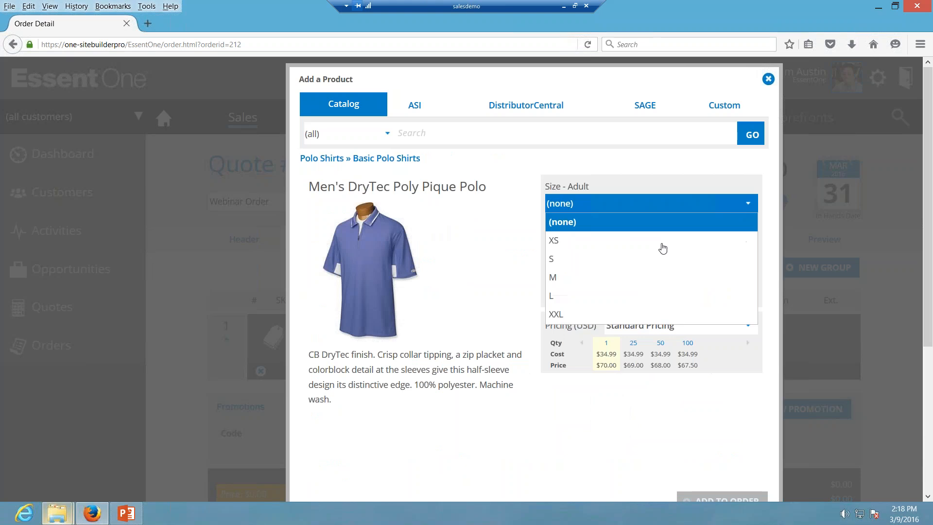
pyautogui.click(652, 259)
pyautogui.click(650, 245)
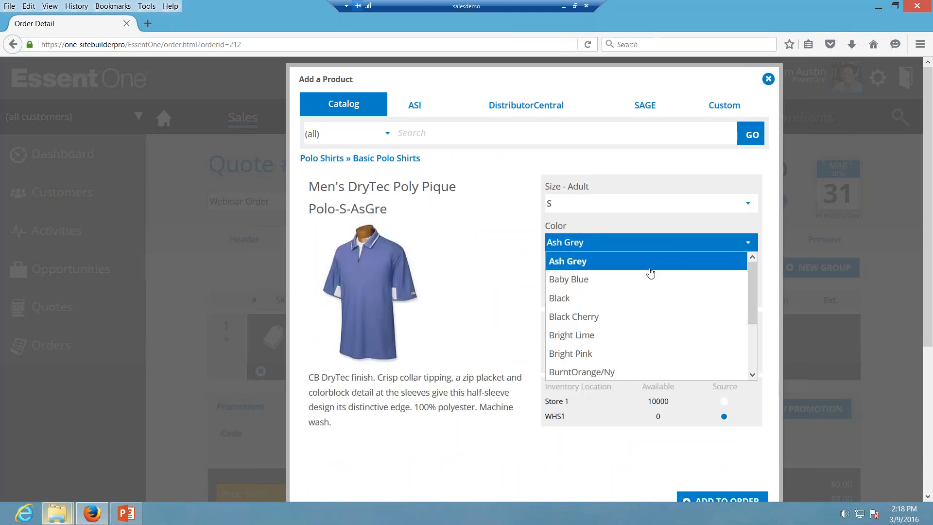
pyautogui.click(605, 279)
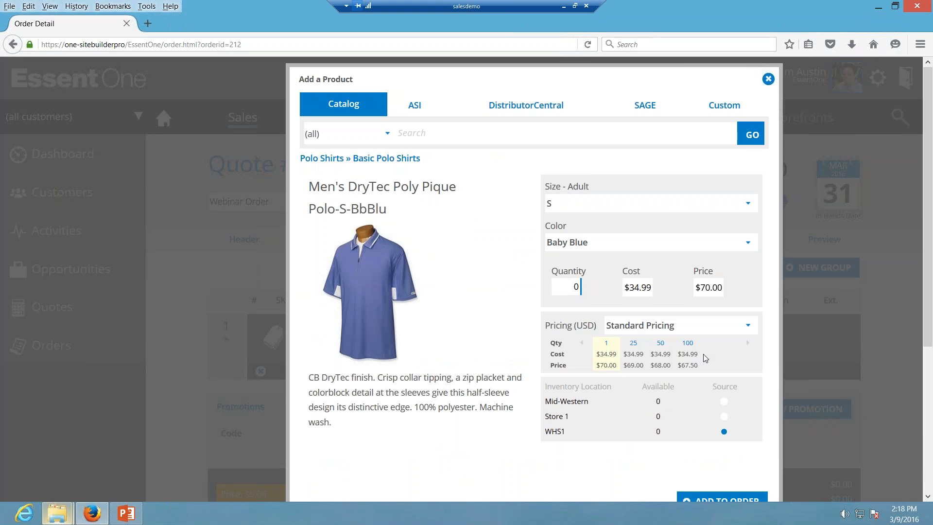
# Step: Set the polo's quantity to 25 and add it to the order
pyautogui.doubleClick(576, 287)
pyautogui.write('25')
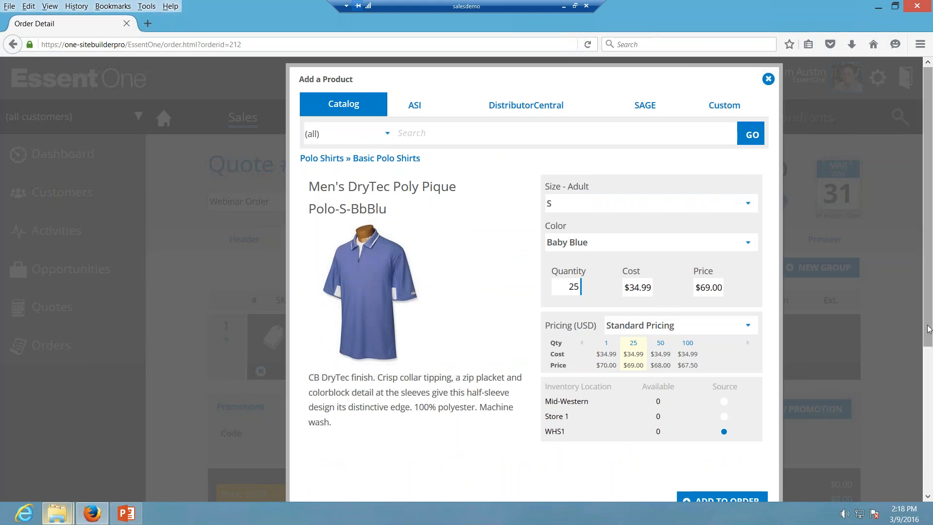
pyautogui.scroll(-1, 927, 346)
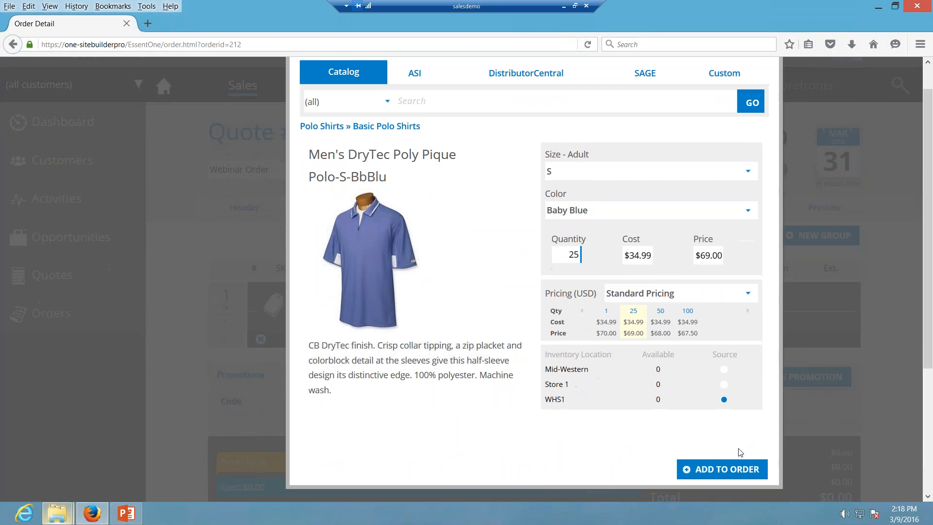
pyautogui.click(725, 467)
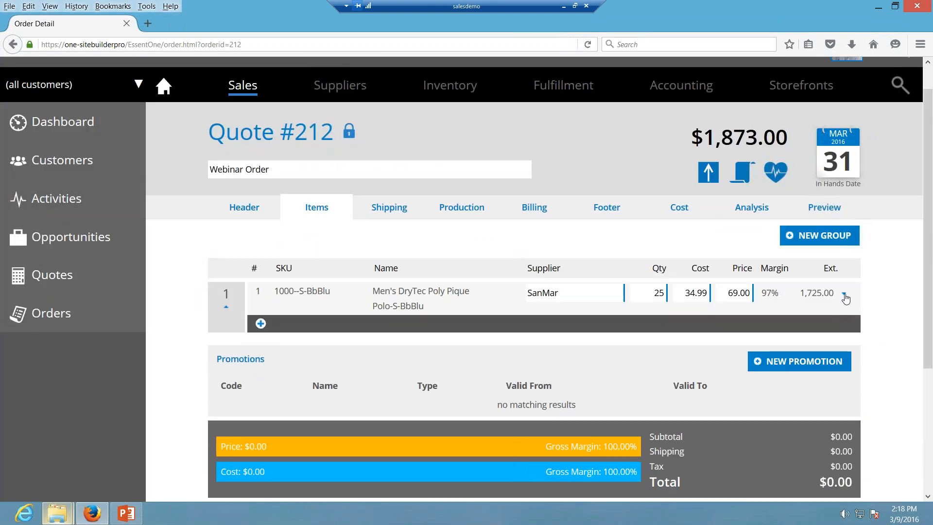
# Step: Expand the polo line's details and open its Decoration questionnaire for updating
pyautogui.click(844, 295)
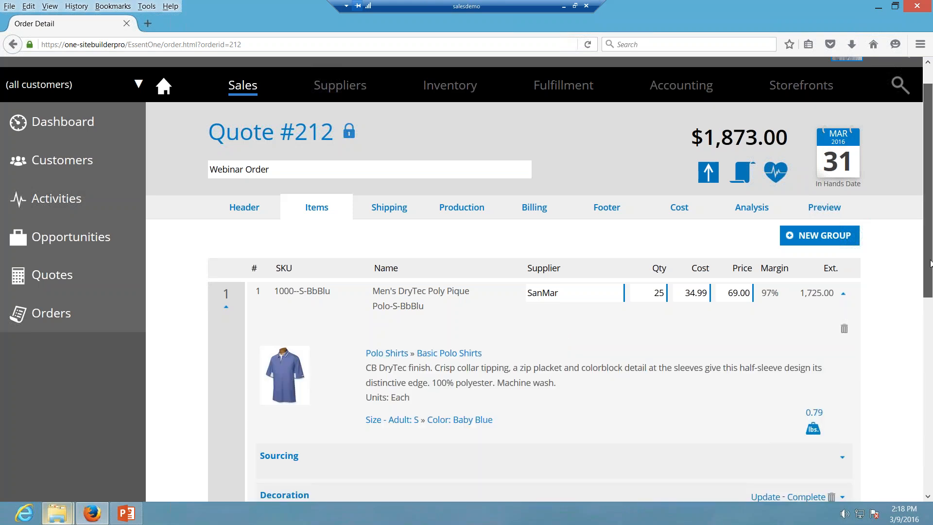
pyautogui.moveTo(929, 263); pyautogui.dragTo(931, 305)
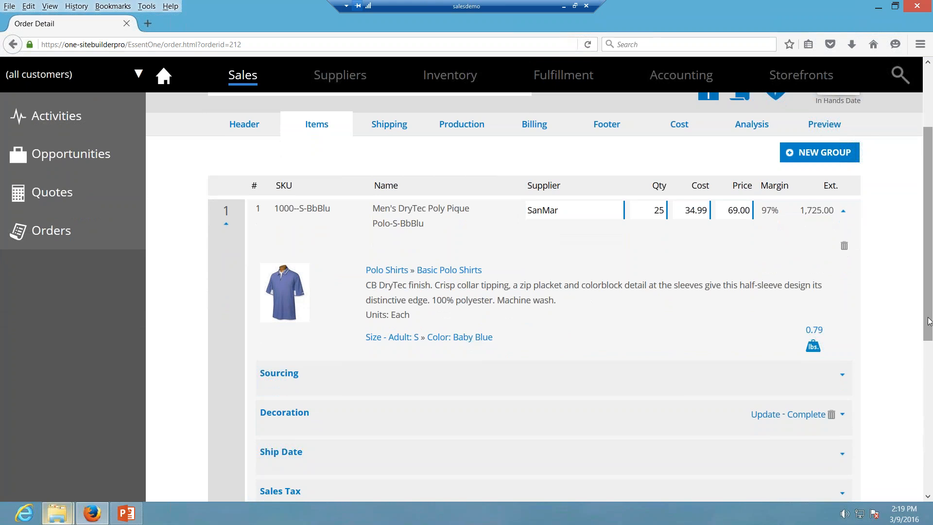
pyautogui.scroll(-2, 923, 321)
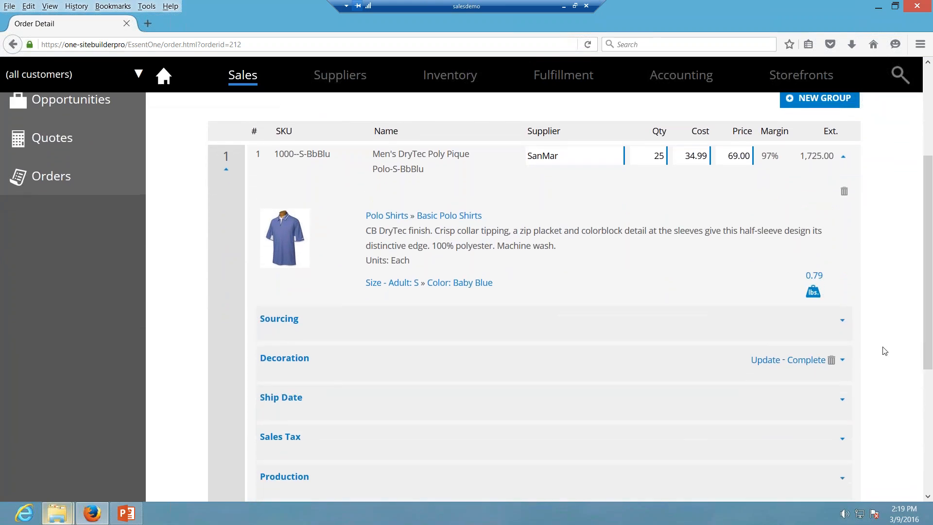
pyautogui.click(843, 361)
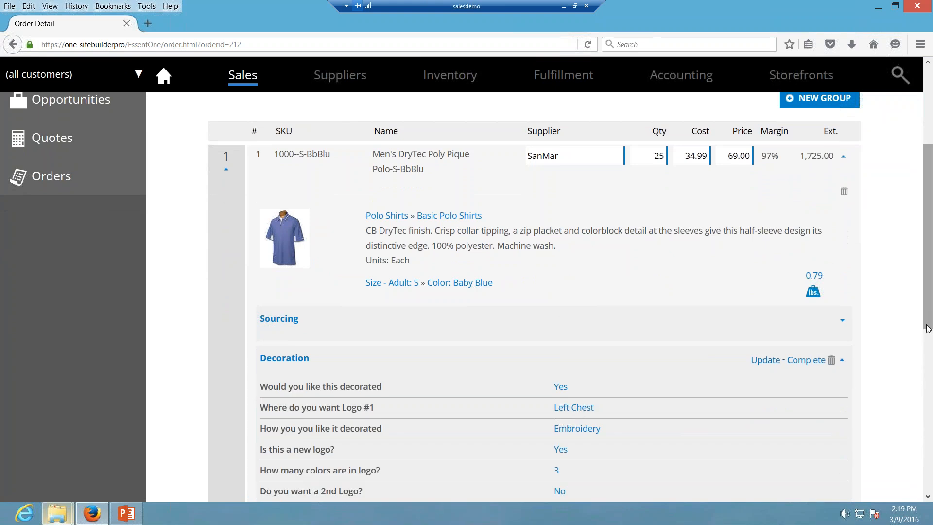
pyautogui.scroll(-3, 926, 343)
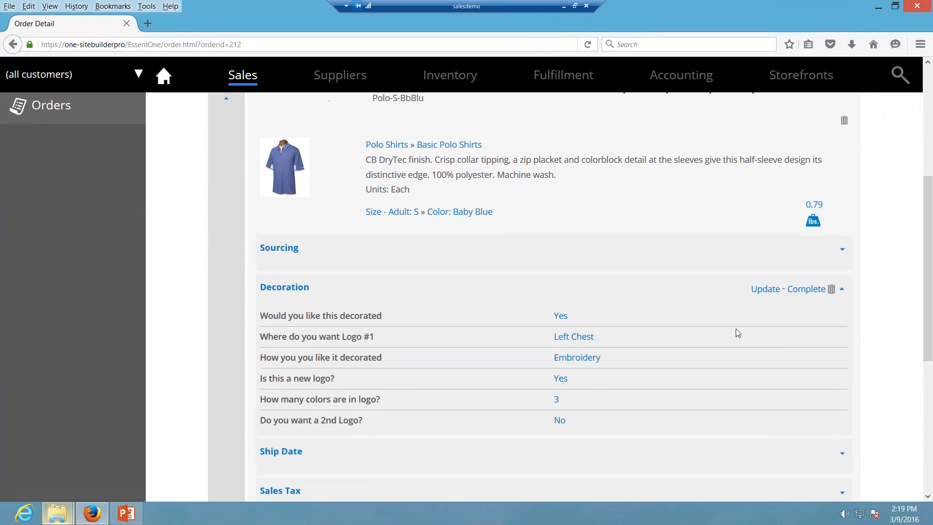
pyautogui.click(772, 292)
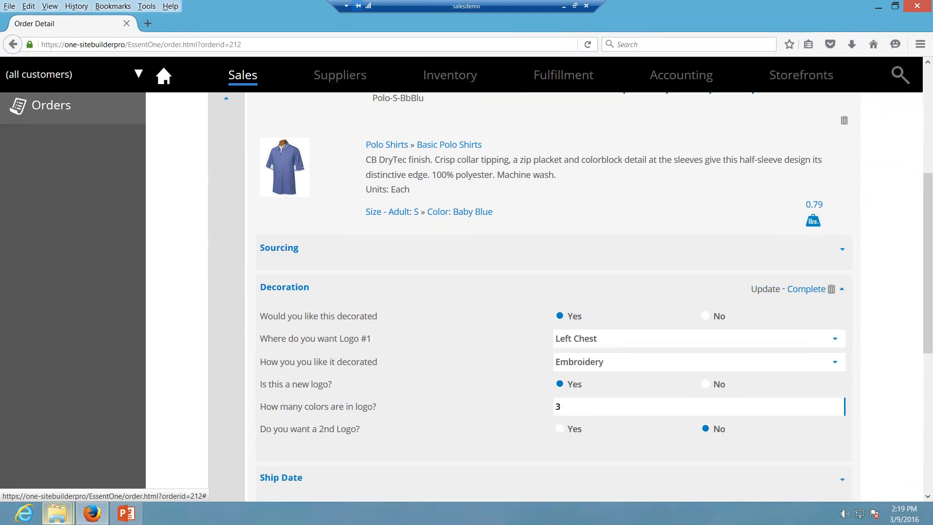
# Step: Check the polo's logo location and decoration method choices, and try requesting a 2nd logo before returning that answer to No
pyautogui.click(825, 344)
pyautogui.click(832, 363)
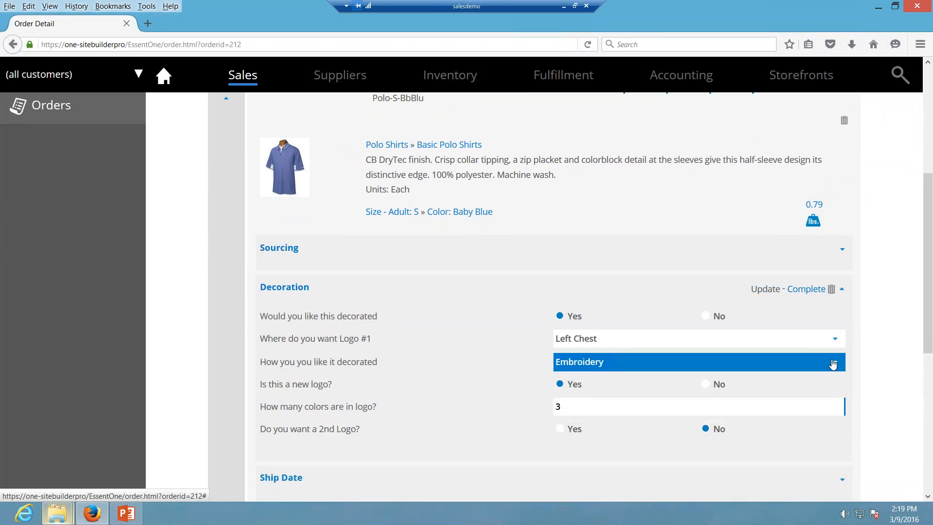
pyautogui.click(832, 364)
pyautogui.click(743, 401)
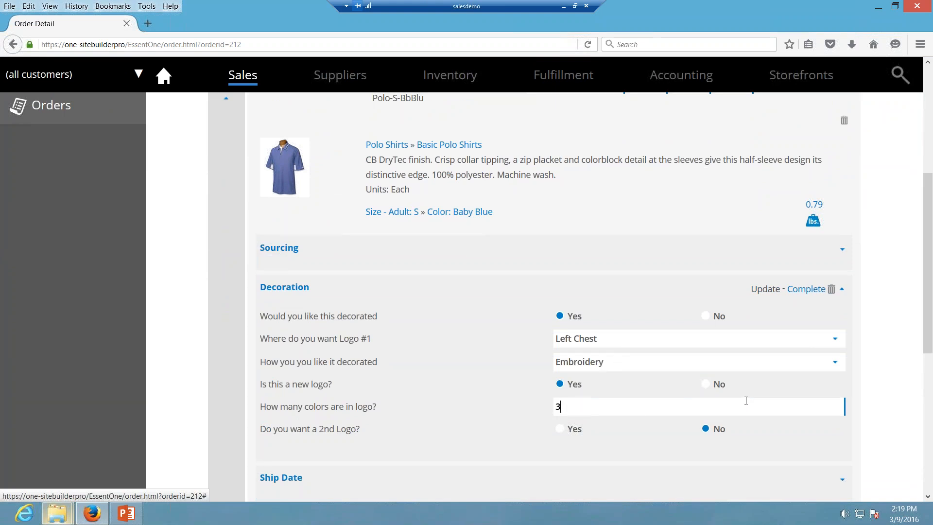
pyautogui.click(561, 429)
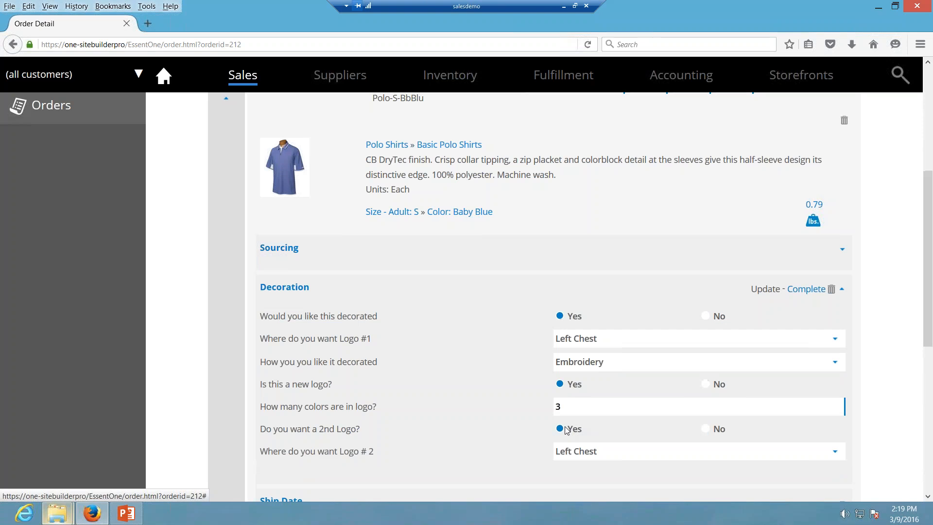
pyautogui.click(704, 429)
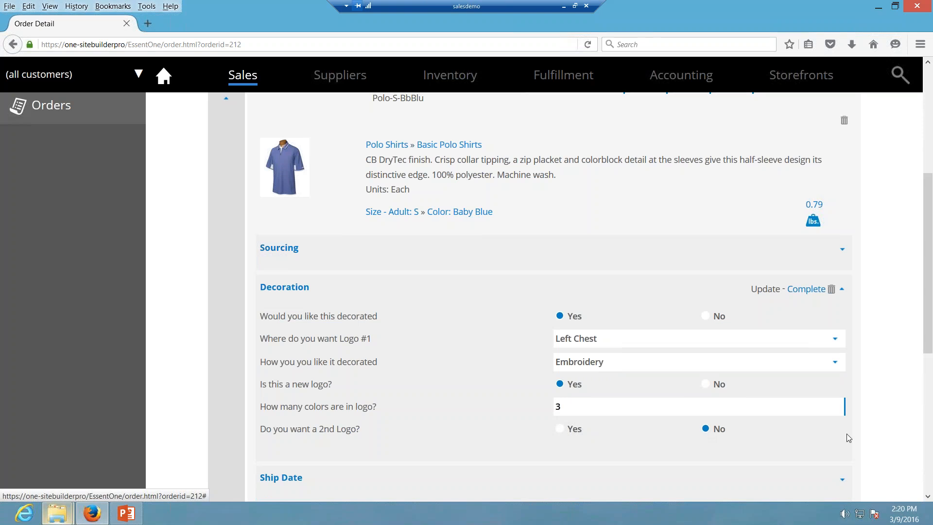
# Step: Complete the polo's Decoration questionnaire and collapse the first item group
pyautogui.click(803, 290)
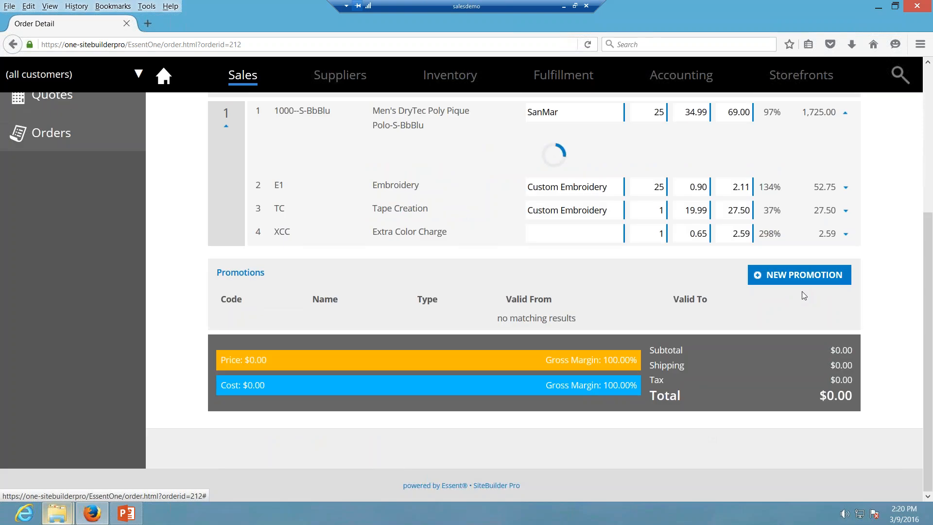
pyautogui.click(223, 126)
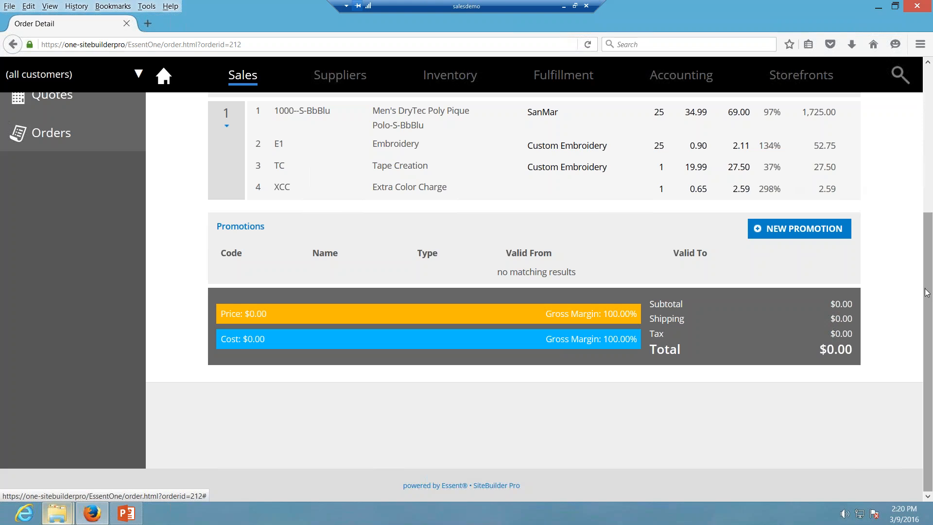
# Step: Add a second group to the quote's items and start adding a product to it
pyautogui.moveTo(924, 276); pyautogui.dragTo(919, 203)
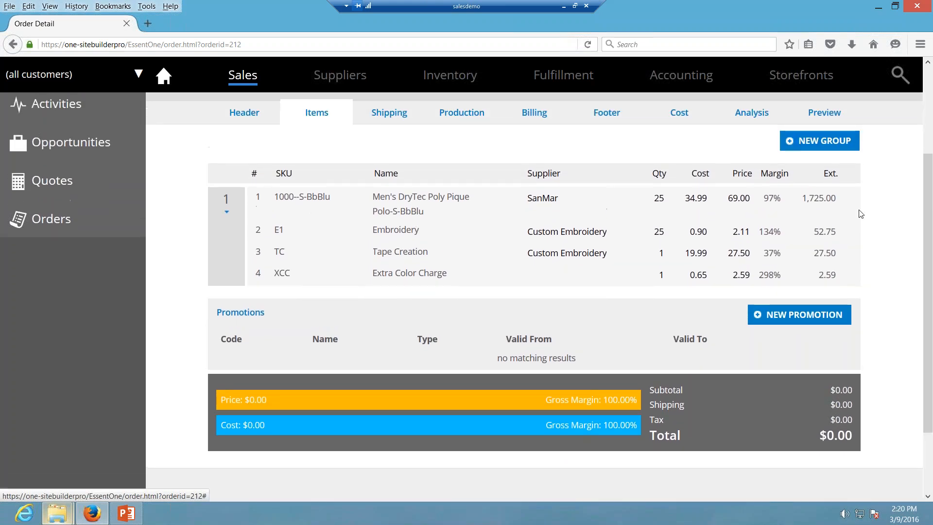
pyautogui.click(793, 142)
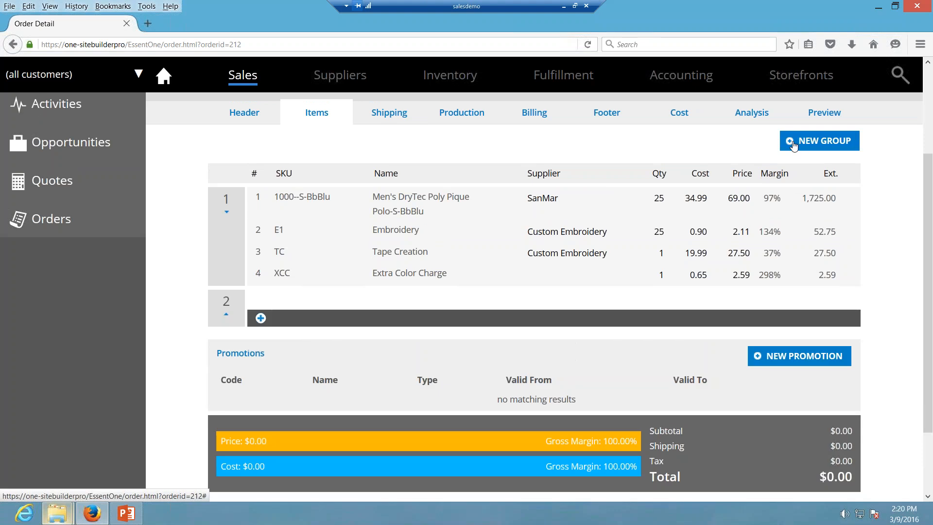
pyautogui.click(260, 319)
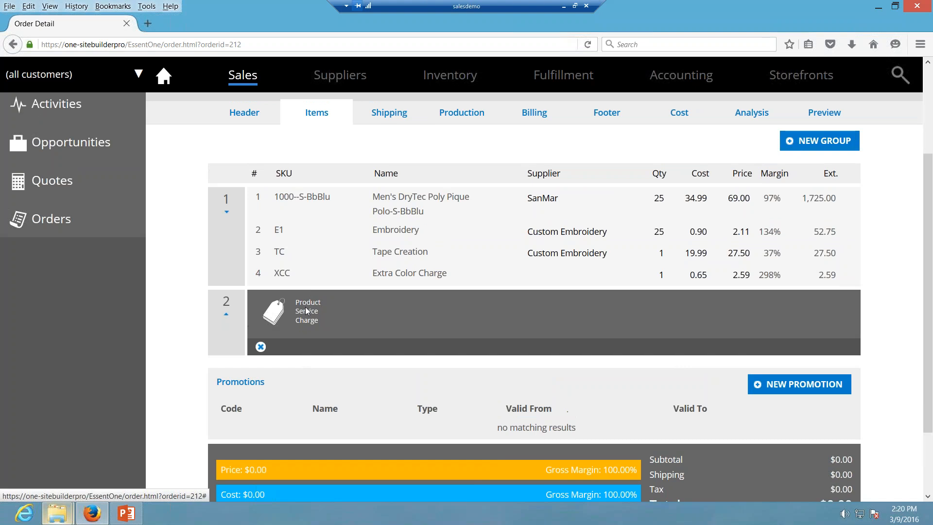
pyautogui.click(306, 306)
# Step: Search the ASI product source for "mug" and select the White Coffee Mug
pyautogui.click(719, 101)
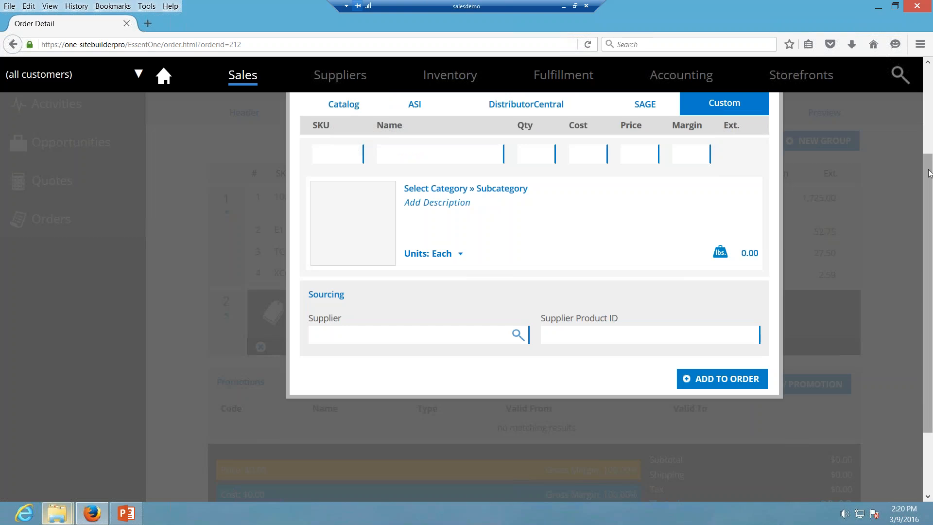
pyautogui.click(416, 106)
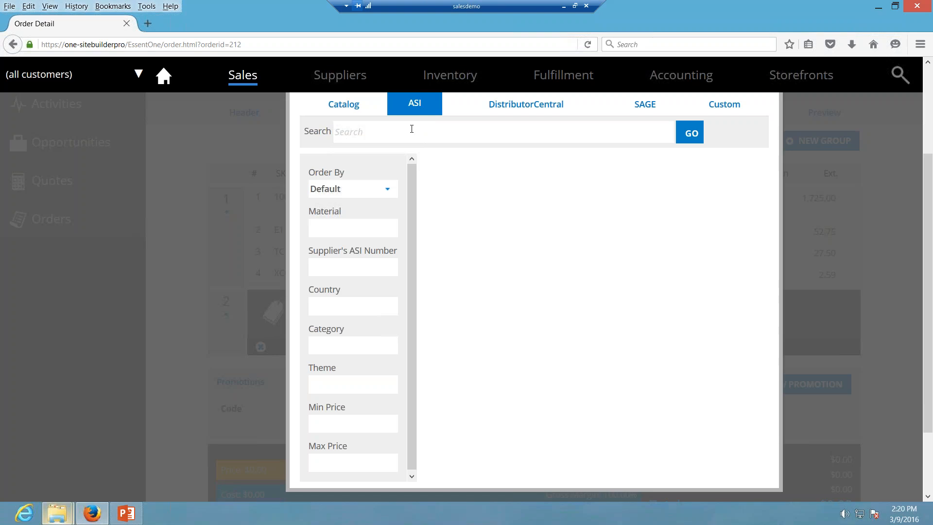
pyautogui.write('muh')
pyautogui.press('BackSpace')
pyautogui.write('g')
pyautogui.click(688, 135)
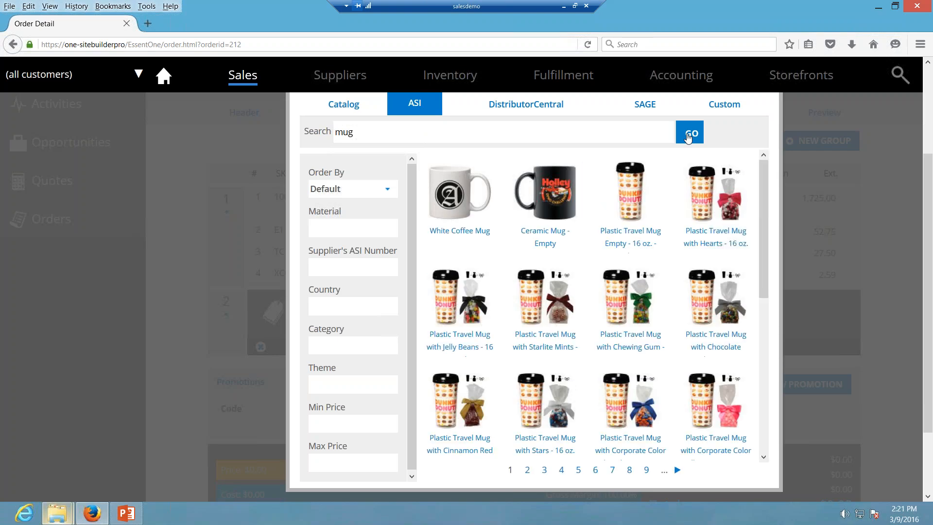
pyautogui.click(468, 191)
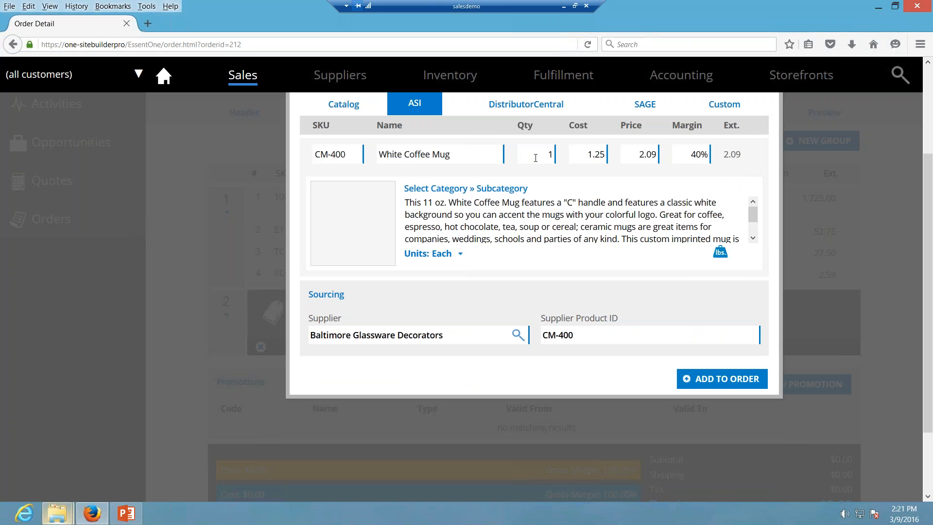
# Step: Add 100 White Coffee Mugs to the order, categorized as Drinkware » Mugs
pyautogui.doubleClick(556, 155)
pyautogui.write('100')
pyautogui.click(479, 189)
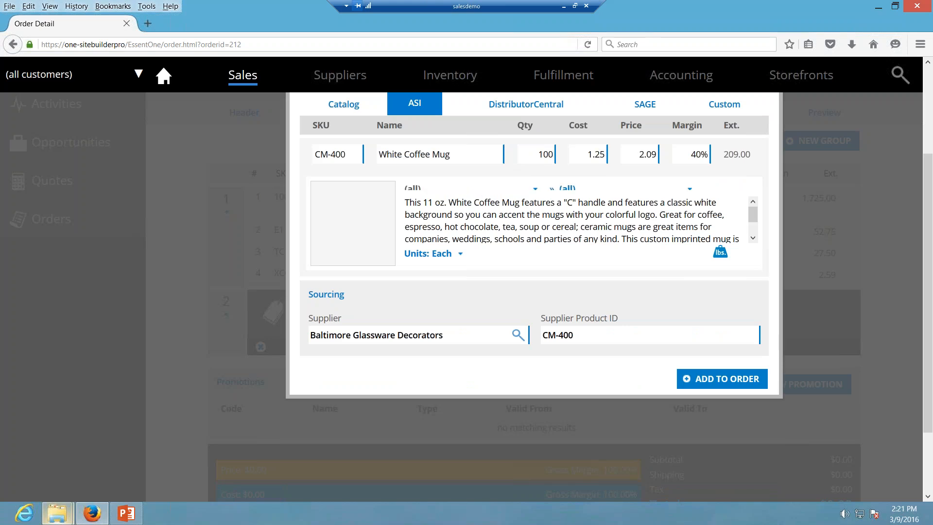
pyautogui.click(535, 190)
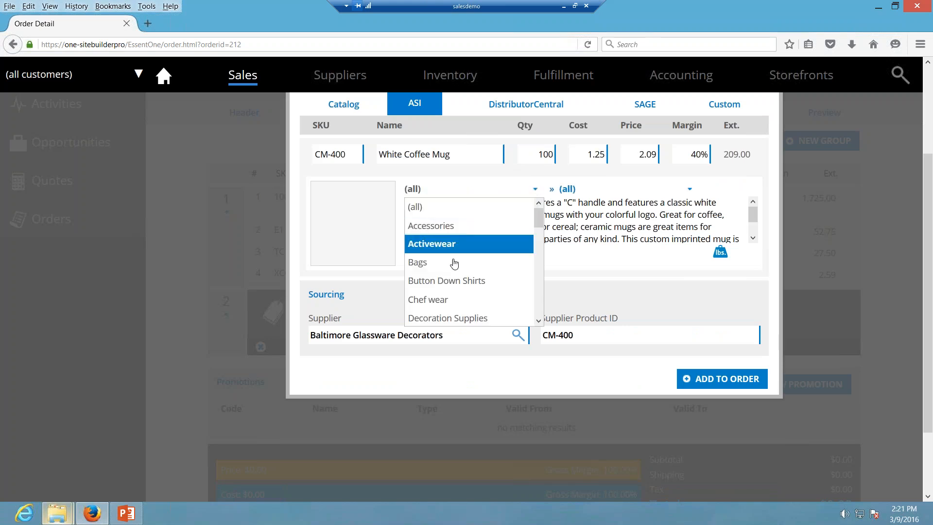
pyautogui.scroll(-1, 500, 271)
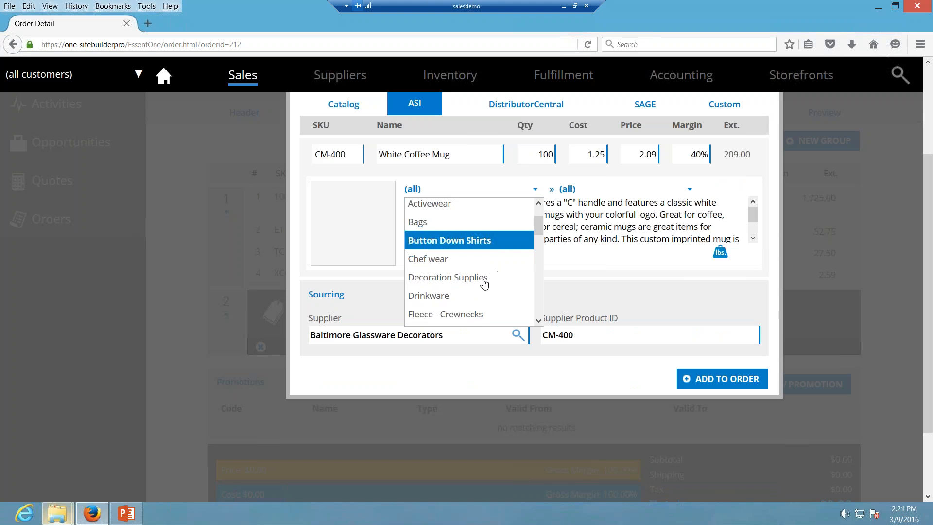
pyautogui.click(461, 296)
pyautogui.click(622, 189)
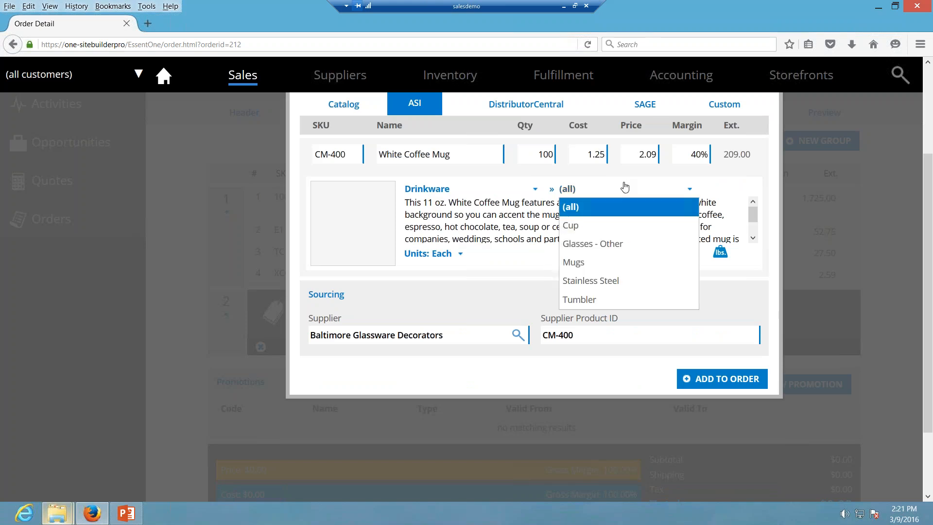
pyautogui.click(590, 263)
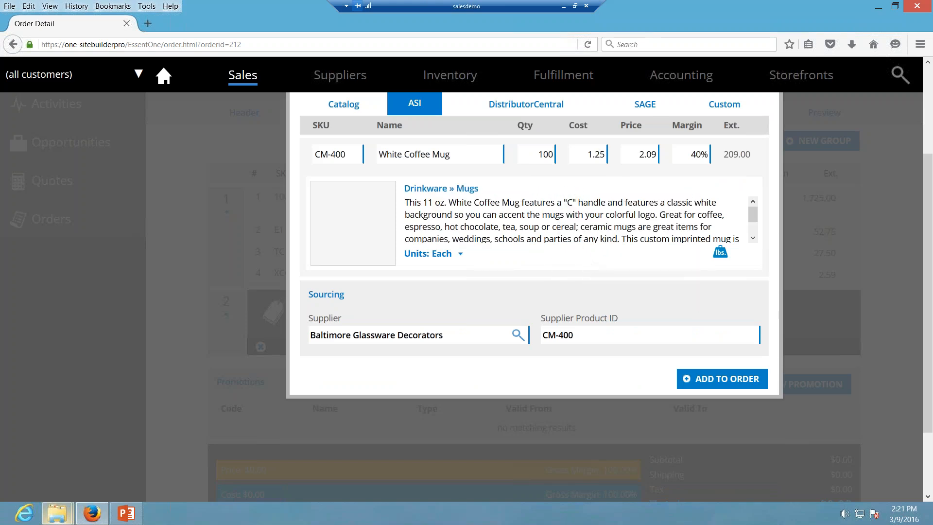
pyautogui.click(727, 380)
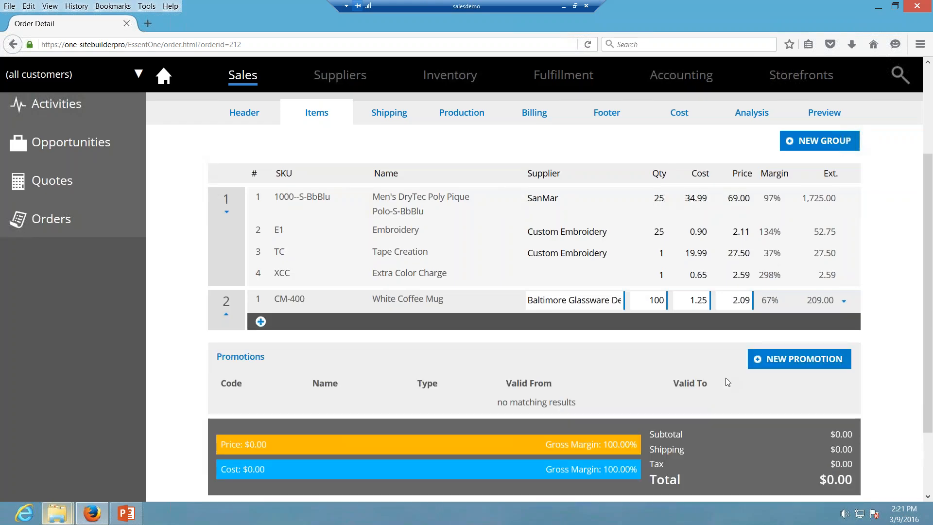
# Step: Expand the White Coffee Mug line and complete its Mug questionnaire with the preset answers
pyautogui.click(842, 302)
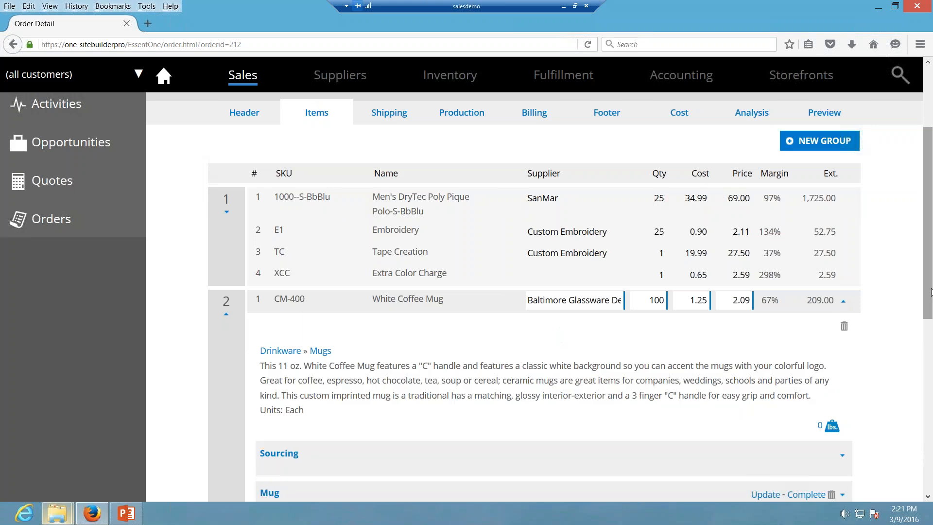
pyautogui.moveTo(930, 292); pyautogui.dragTo(930, 389)
pyautogui.click(765, 322)
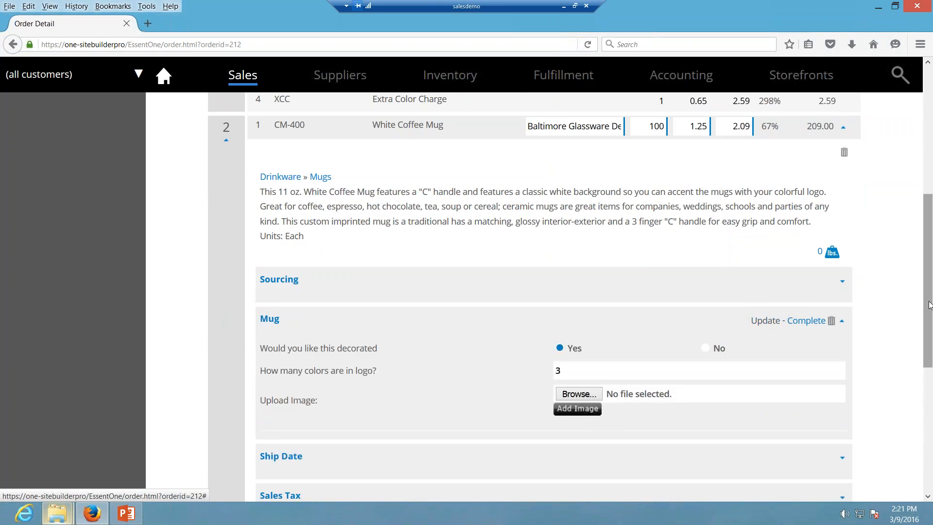
pyautogui.moveTo(929, 305); pyautogui.dragTo(931, 320)
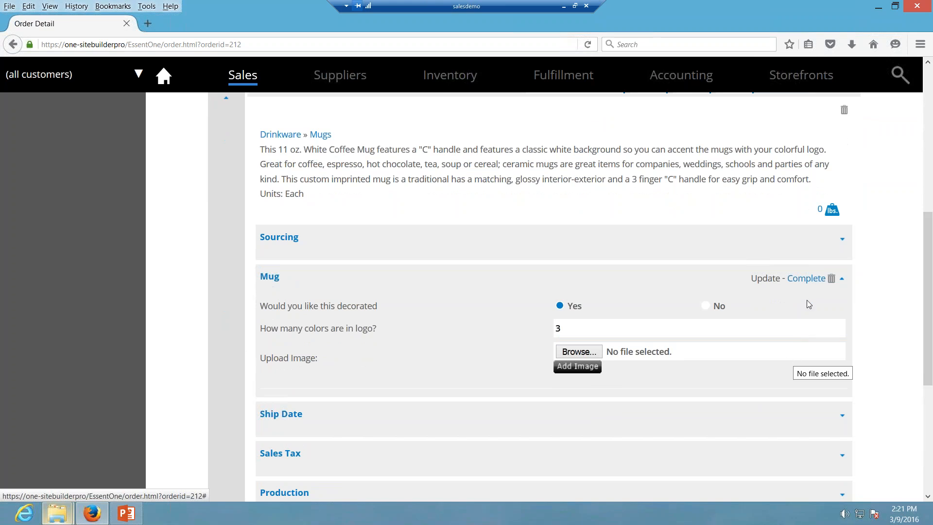
pyautogui.click(806, 281)
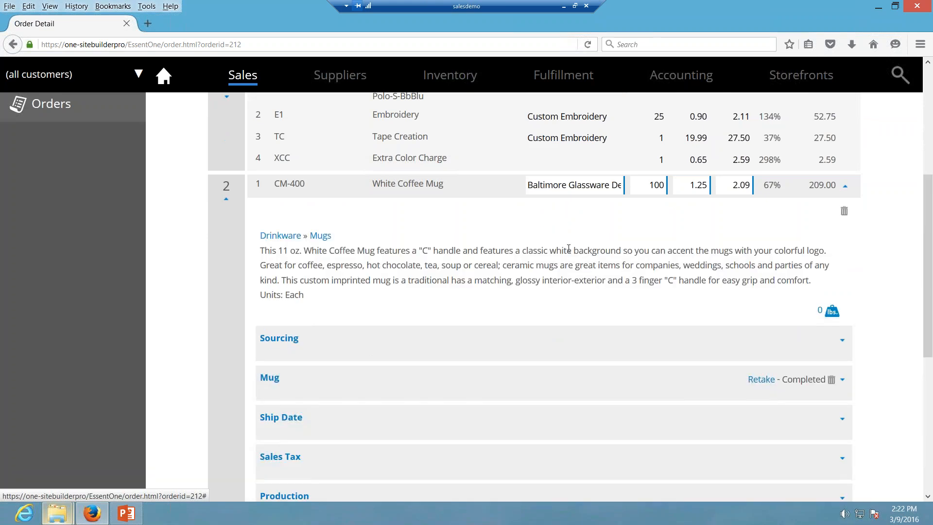
# Step: Collapse the second item group, view the quote's email form with its PDF attachment, and close it without sending
pyautogui.click(226, 202)
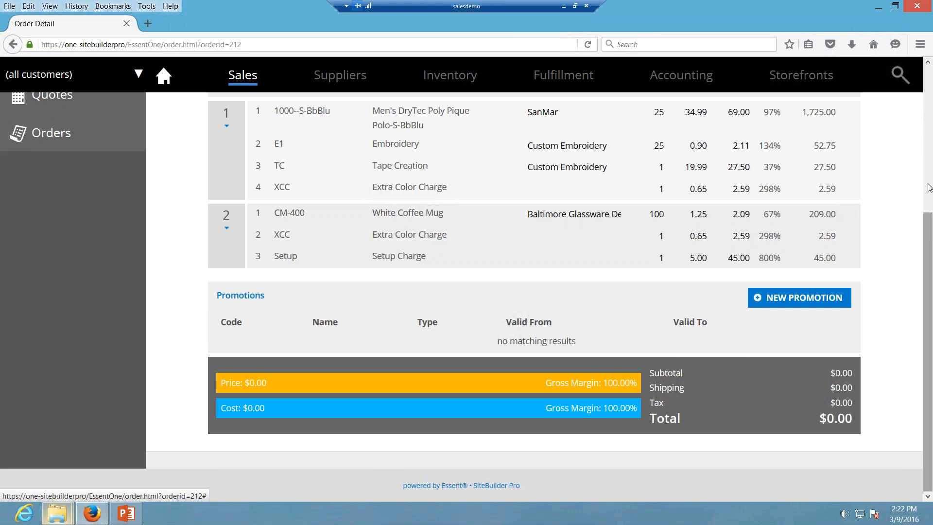
pyautogui.click(927, 167)
pyautogui.moveTo(926, 164); pyautogui.dragTo(917, 117)
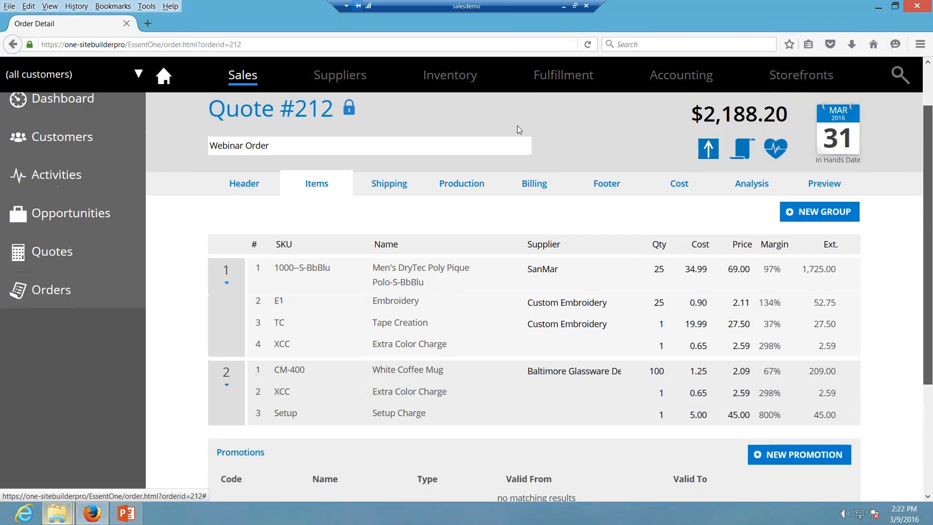
pyautogui.click(709, 146)
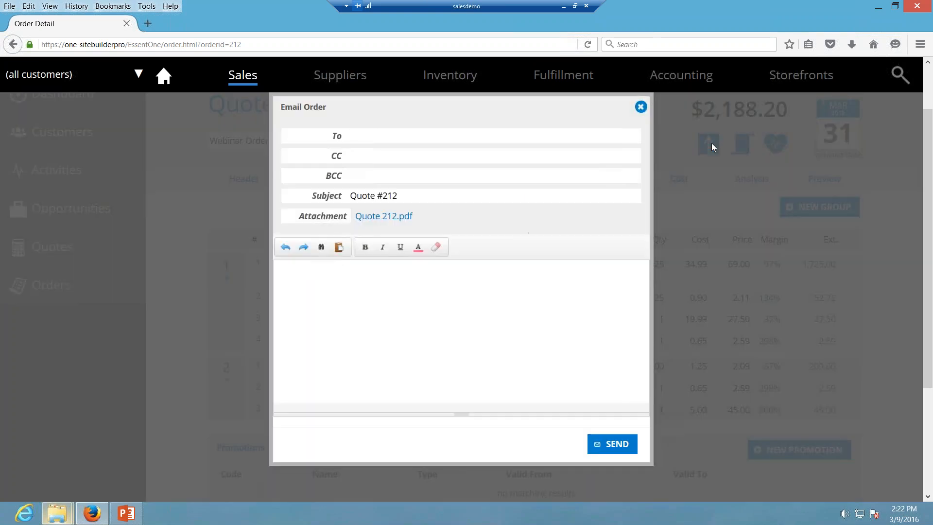
pyautogui.click(641, 107)
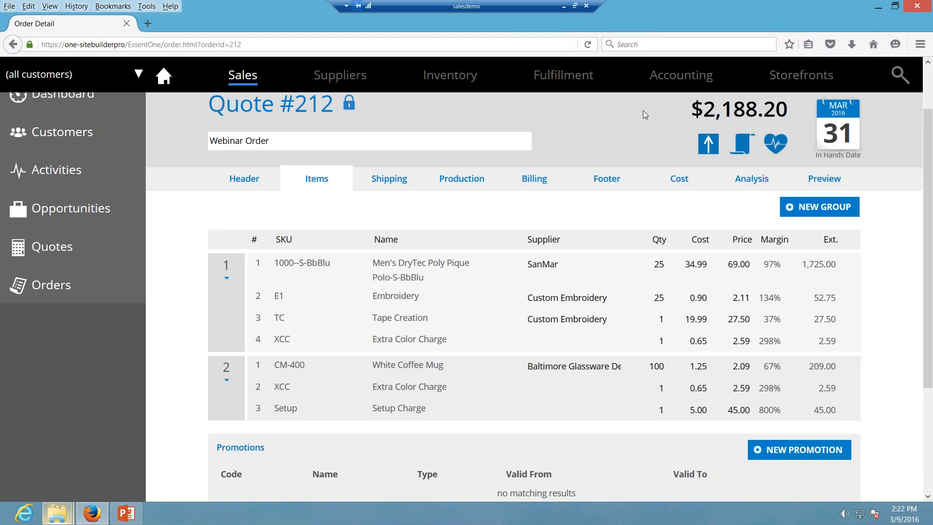
# Step: Convert the quote to a sales order by changing its status in the header
pyautogui.click(251, 182)
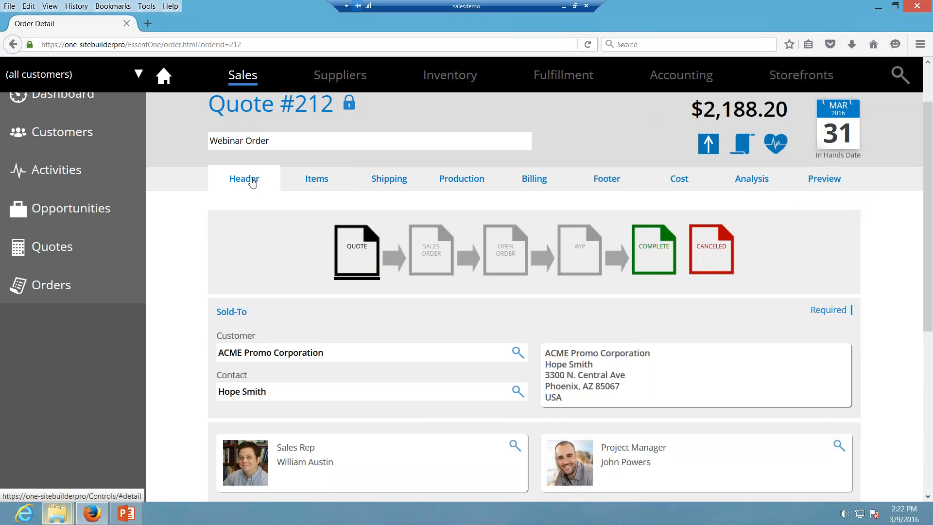
pyautogui.click(435, 255)
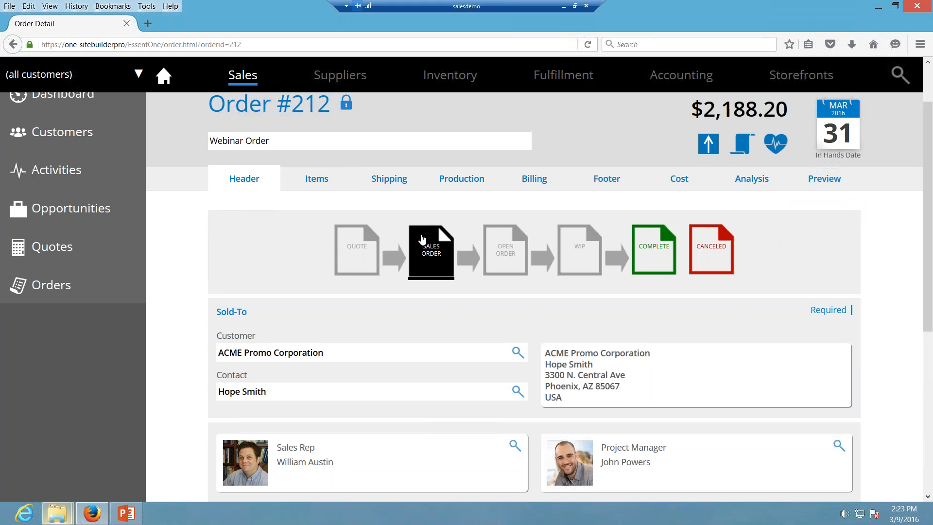
# Step: Examine the order's shipping details, including the shipping method and the customer's available ship-to addresses, without changing them
pyautogui.click(400, 184)
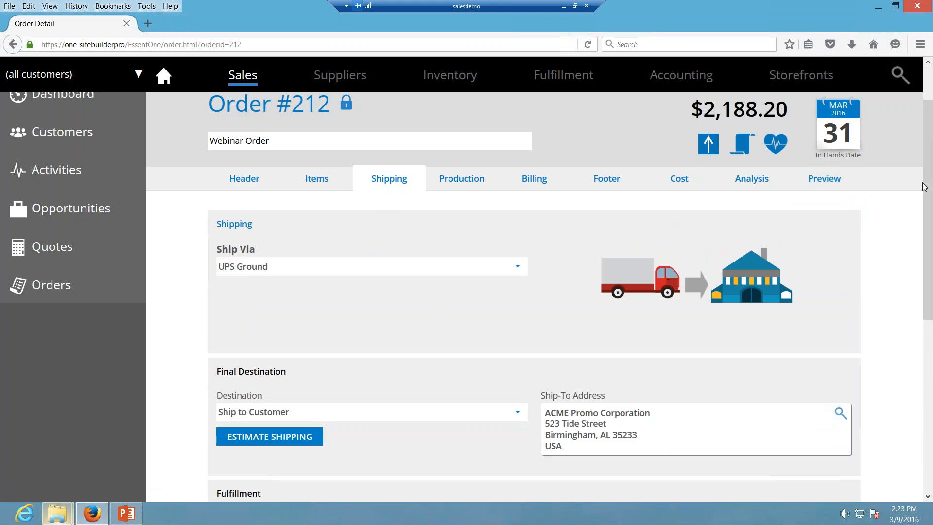
pyautogui.moveTo(924, 229); pyautogui.dragTo(925, 277)
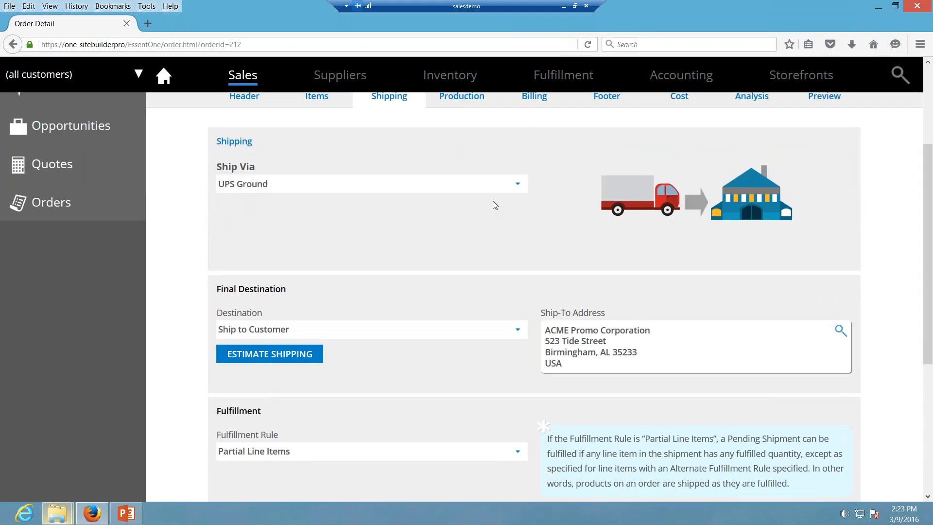
pyautogui.click(518, 189)
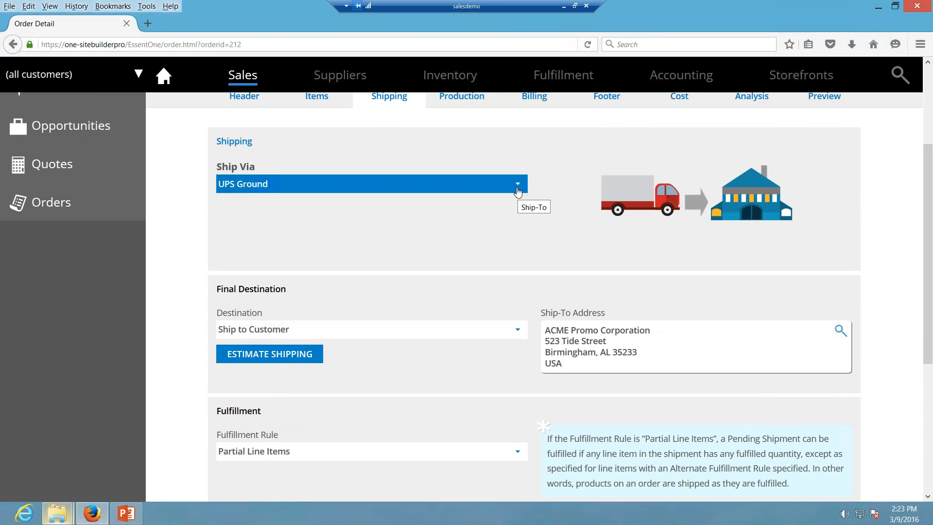
pyautogui.click(518, 190)
pyautogui.click(517, 190)
pyautogui.click(841, 331)
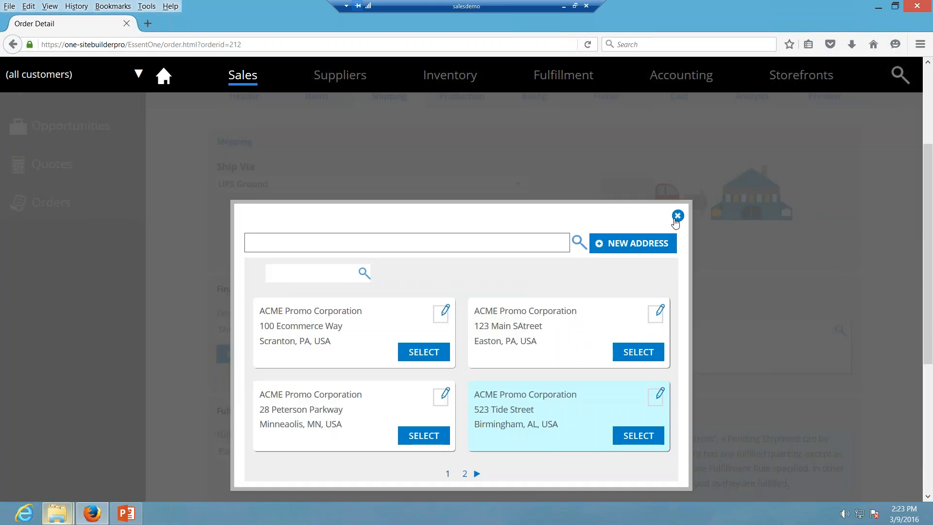
pyautogui.click(677, 217)
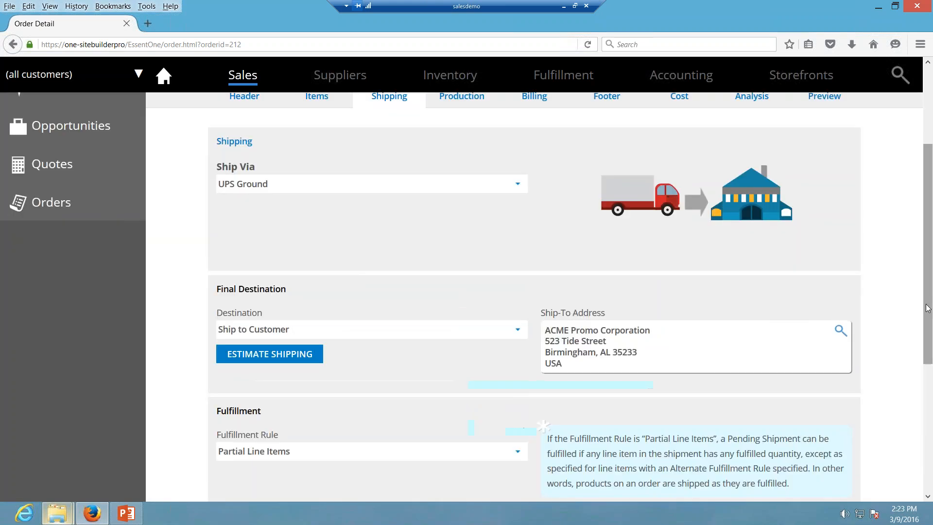
pyautogui.scroll(4, 920, 256)
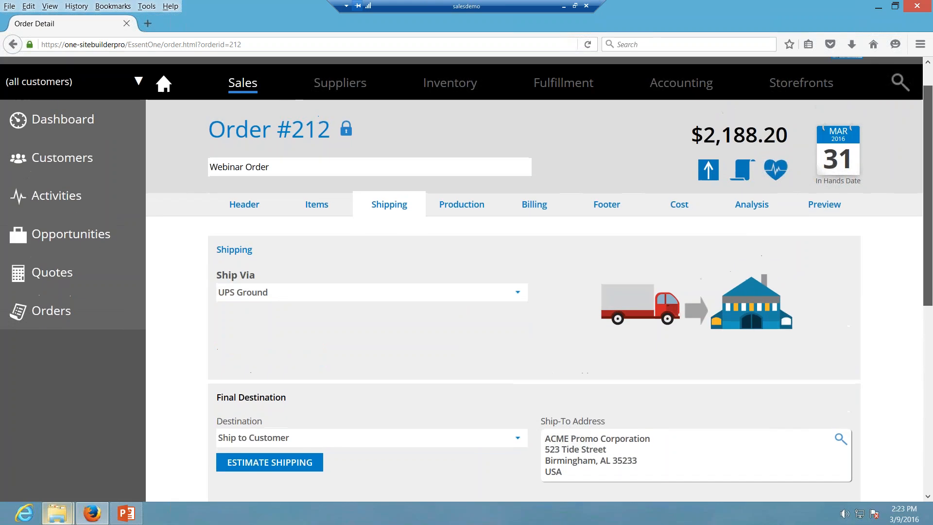
# Step: Set the order's billing to invoice on "Order and Costing Completed"
pyautogui.click(534, 204)
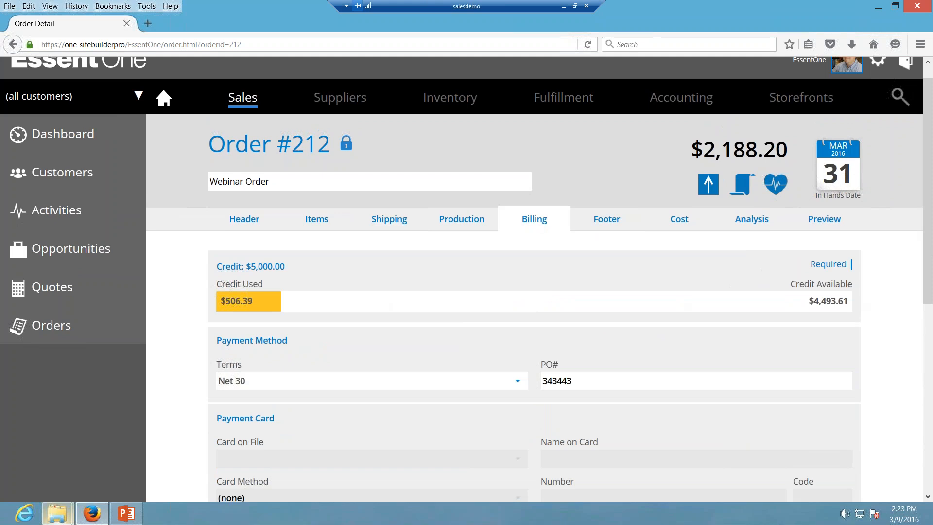
pyautogui.scroll(-3, 928, 265)
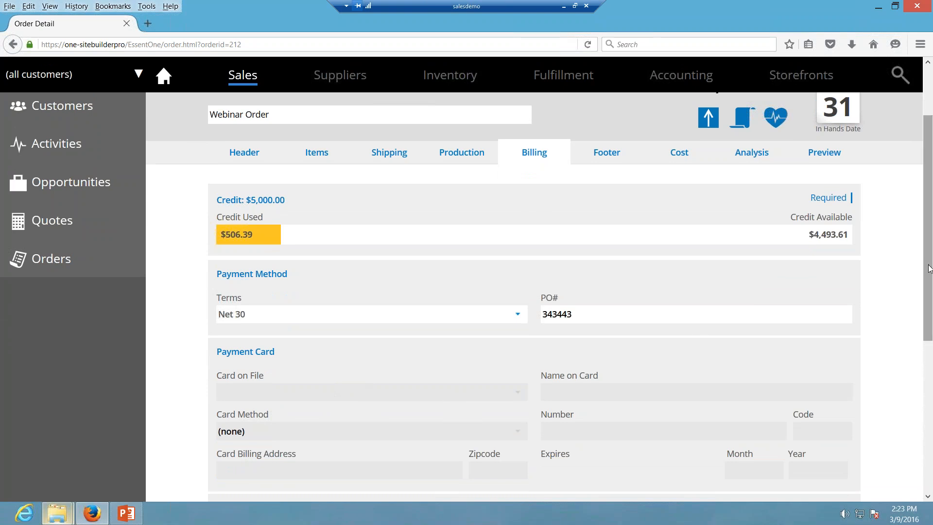
pyautogui.moveTo(928, 266); pyautogui.dragTo(928, 352)
pyautogui.click(517, 395)
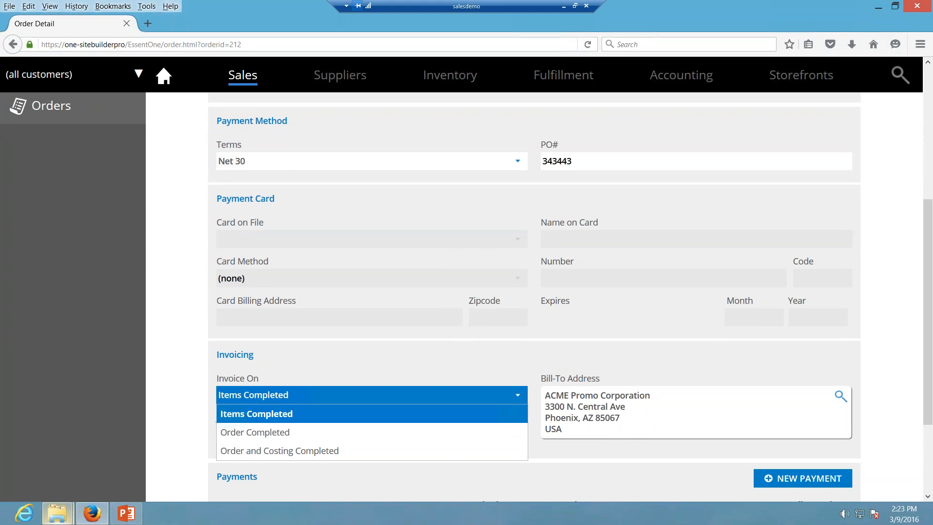
pyautogui.click(495, 452)
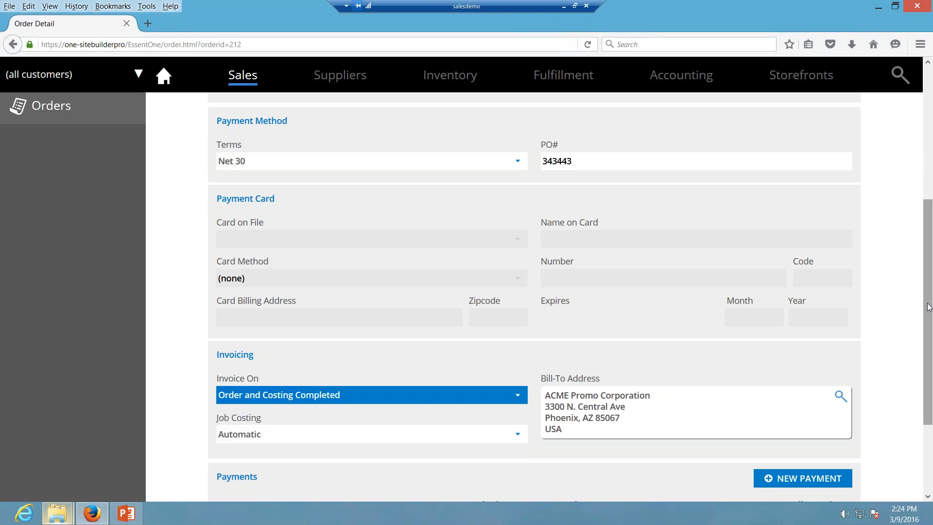
# Step: Record a $500.00 check payment on the order, dated 03/09/2016, with reference number 8687
pyautogui.scroll(-3, 912, 377)
pyautogui.click(780, 352)
pyautogui.click(367, 213)
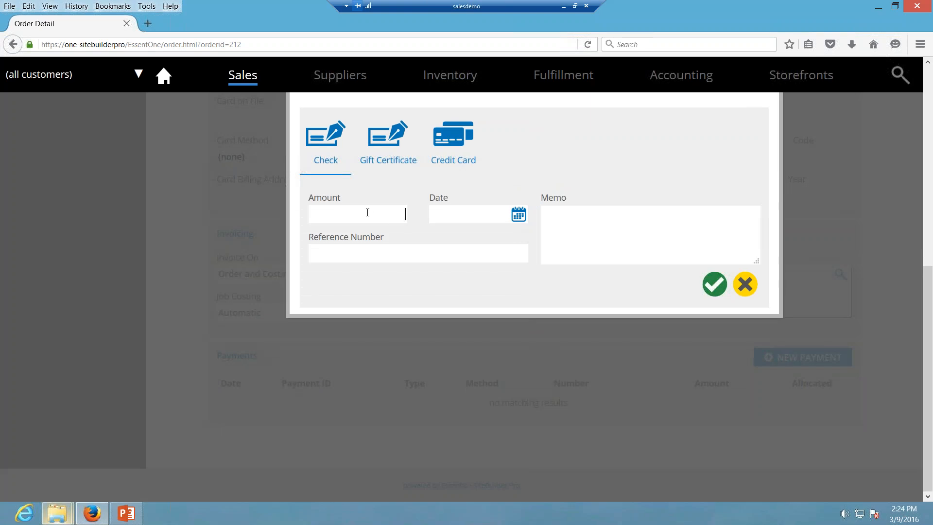
pyautogui.write('500')
pyautogui.click(517, 213)
pyautogui.click(513, 298)
pyautogui.click(362, 252)
pyautogui.write('8687')
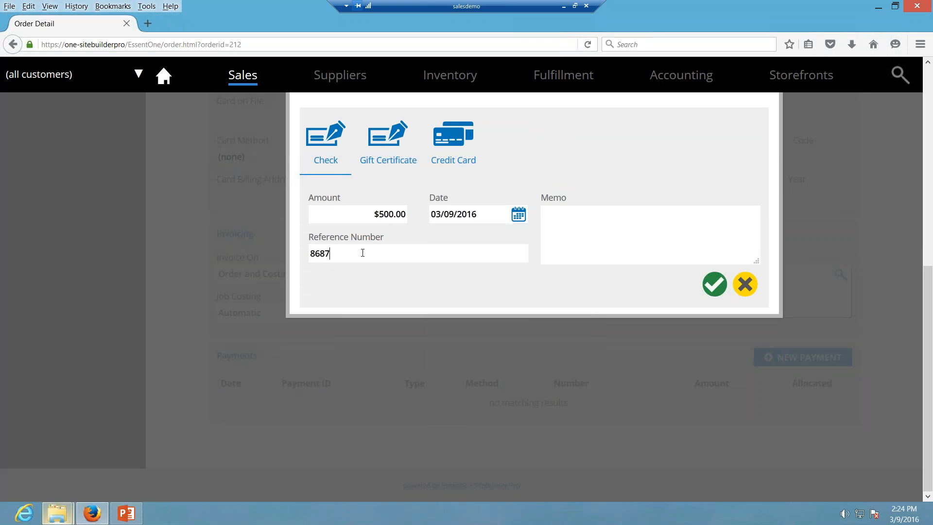
pyautogui.click(724, 294)
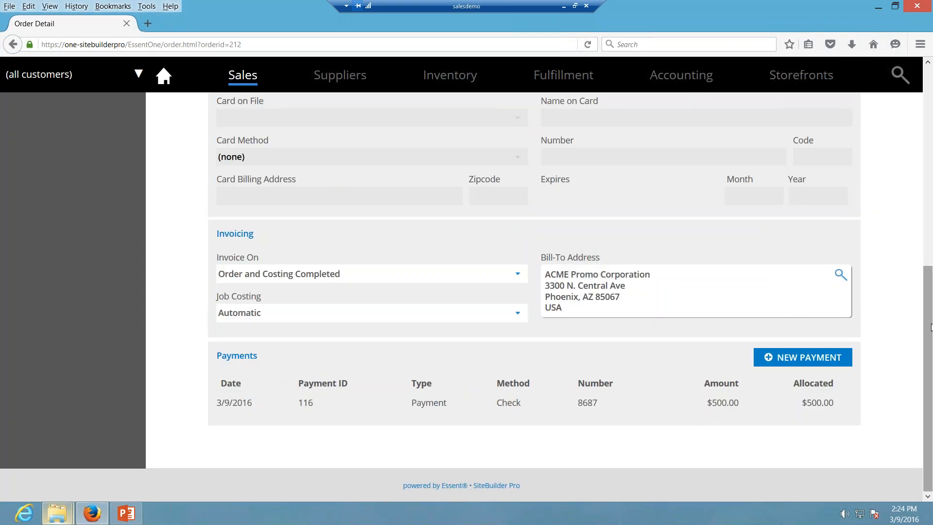
# Step: Add an Attachments section to the order's footer and attach the Underdog image from the Logos folder
pyautogui.moveTo(929, 311); pyautogui.dragTo(912, 192)
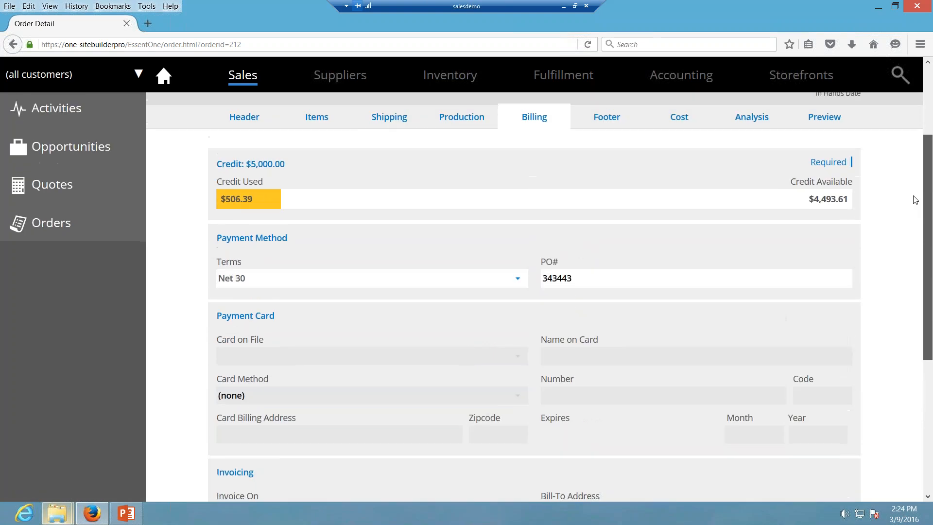
pyautogui.click(613, 111)
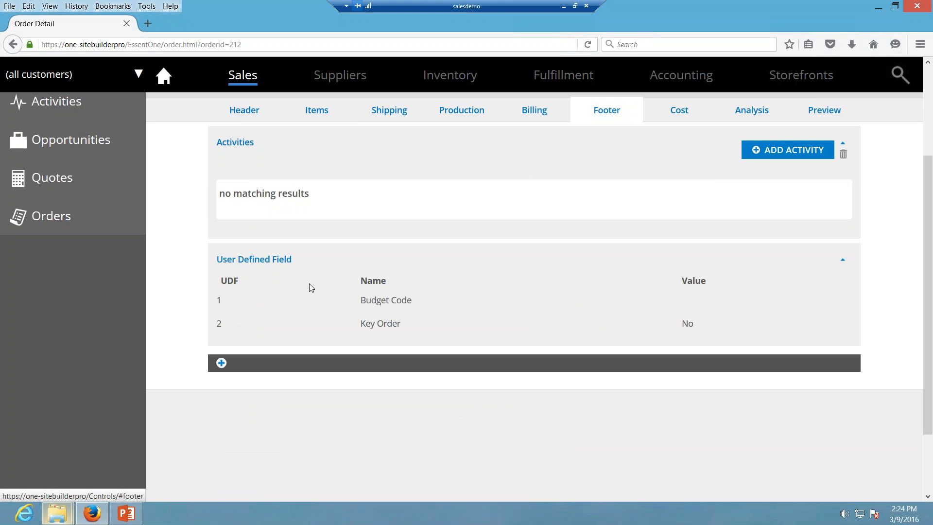
pyautogui.click(221, 363)
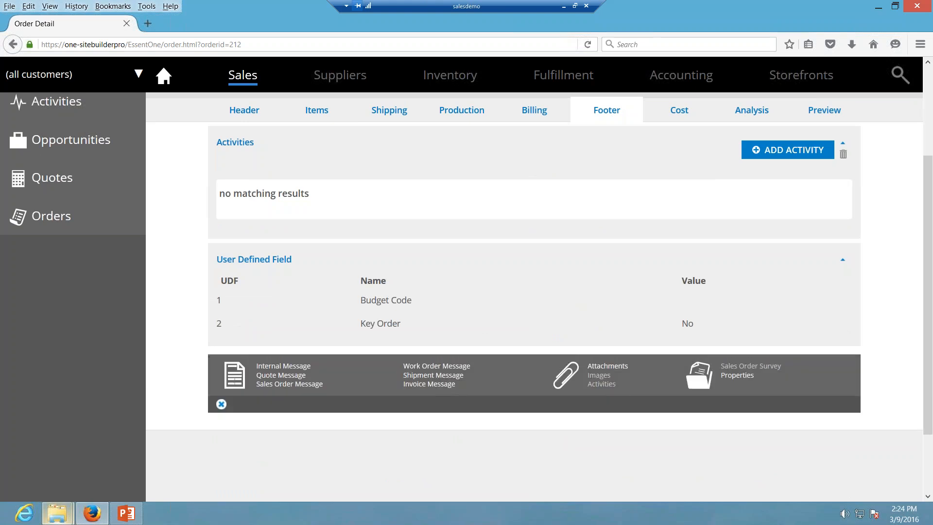
pyautogui.click(607, 367)
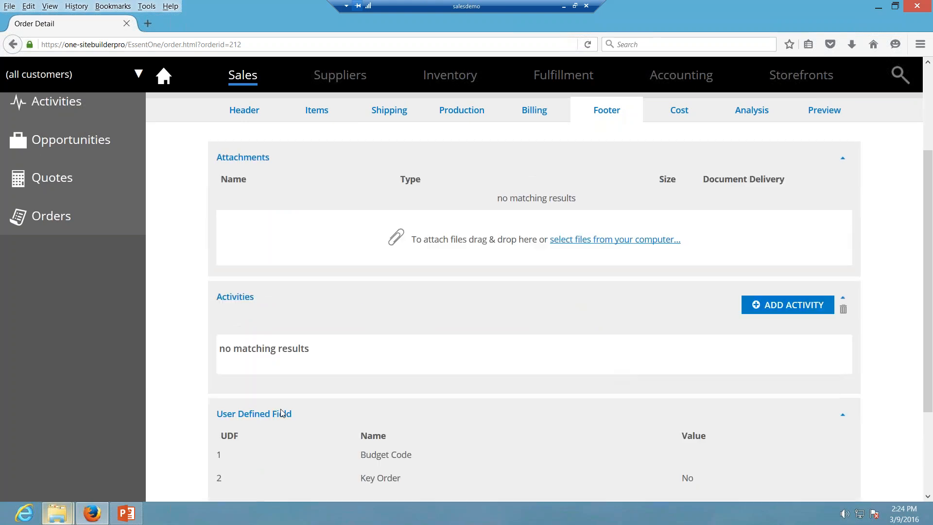
pyautogui.click(59, 514)
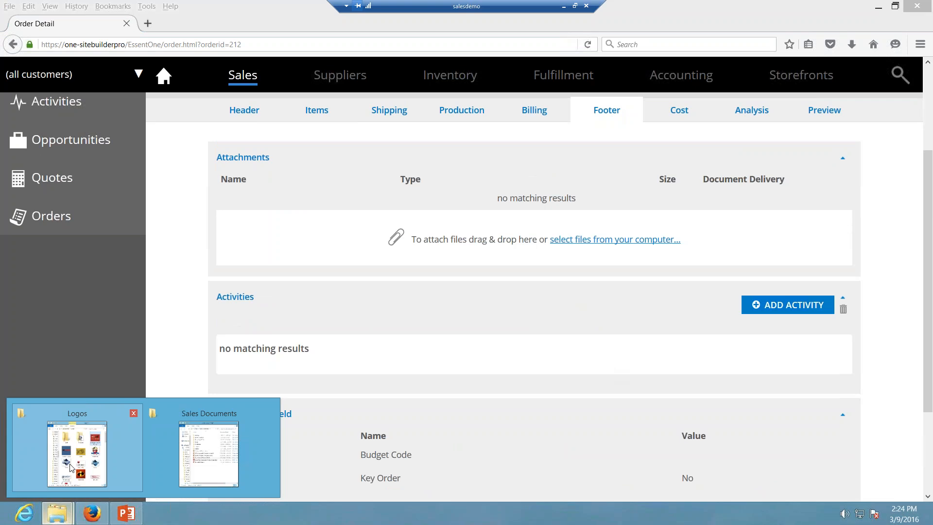
pyautogui.click(70, 471)
pyautogui.moveTo(280, 243); pyautogui.dragTo(515, 250)
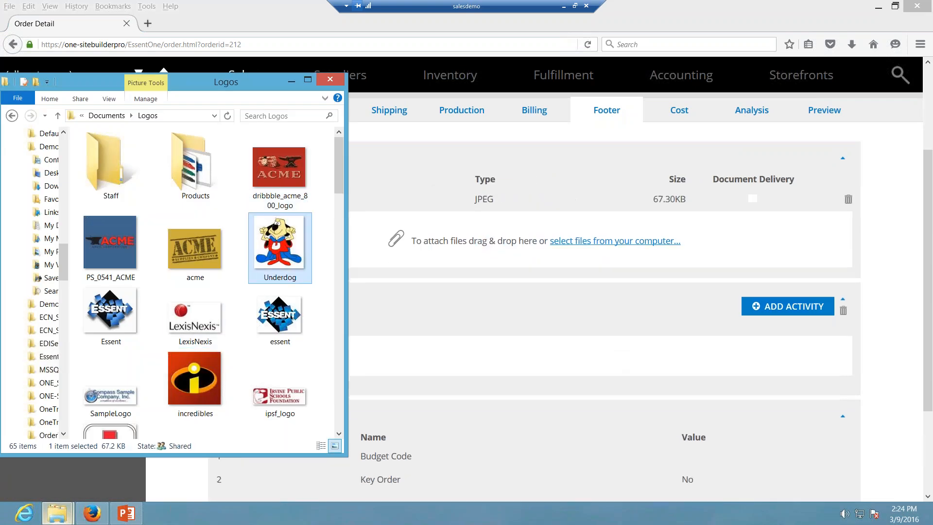
pyautogui.click(331, 80)
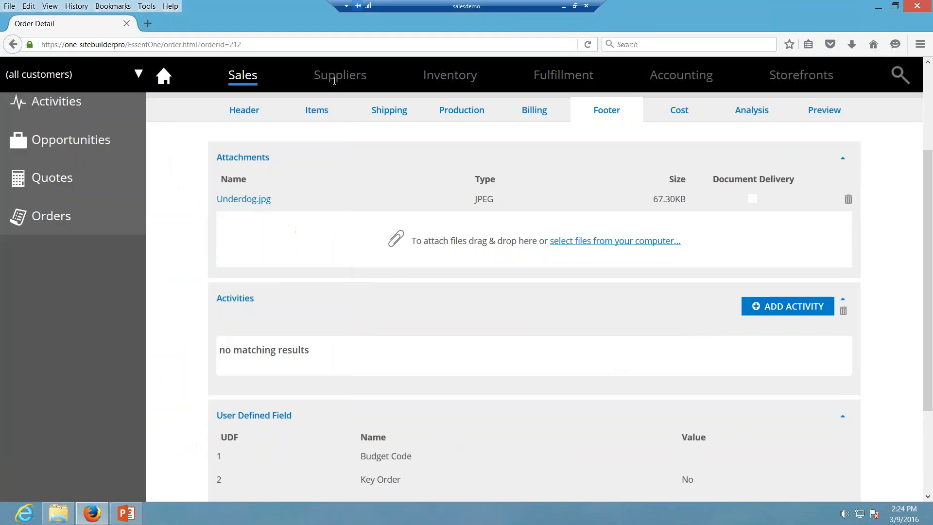
# Step: Enable document delivery for Underdog.jpg, view the attached image, and return to the order
pyautogui.click(753, 199)
pyautogui.click(250, 199)
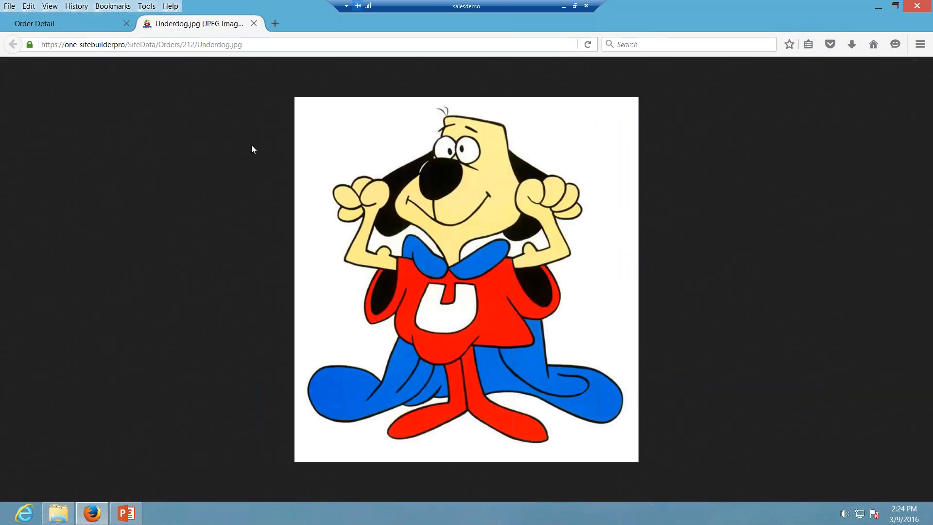
pyautogui.click(254, 23)
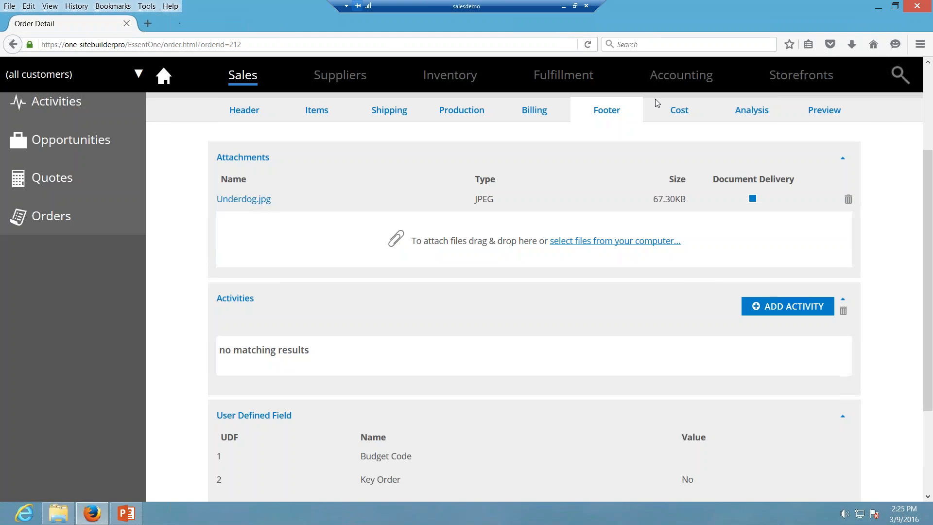
# Step: Review the order's sales commission table and commissionable items in its cost details
pyautogui.click(670, 110)
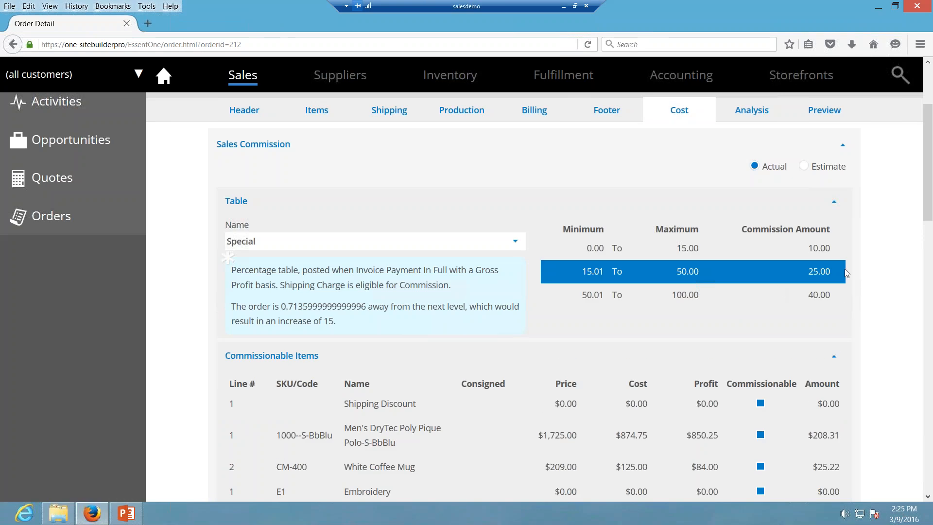
pyautogui.scroll(-1, 929, 217)
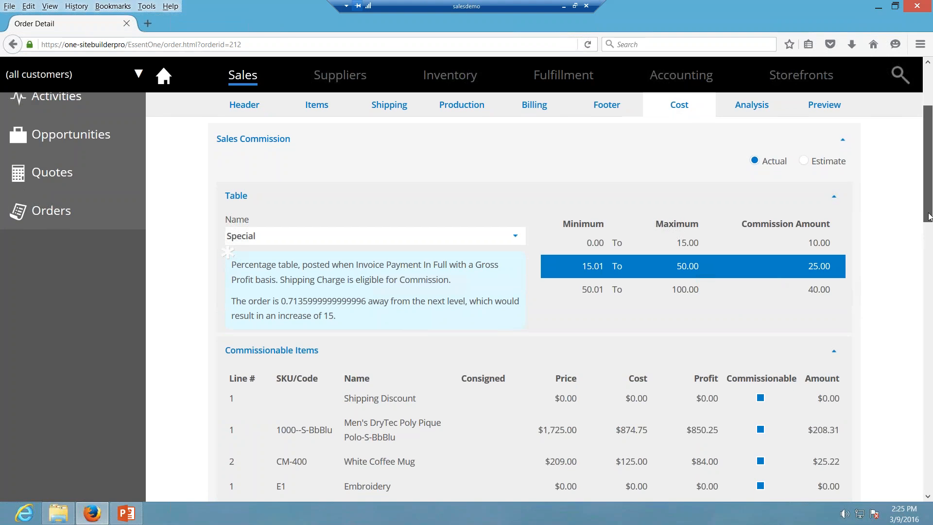
pyautogui.scroll(-1, 929, 217)
pyautogui.moveTo(928, 221); pyautogui.dragTo(925, 178)
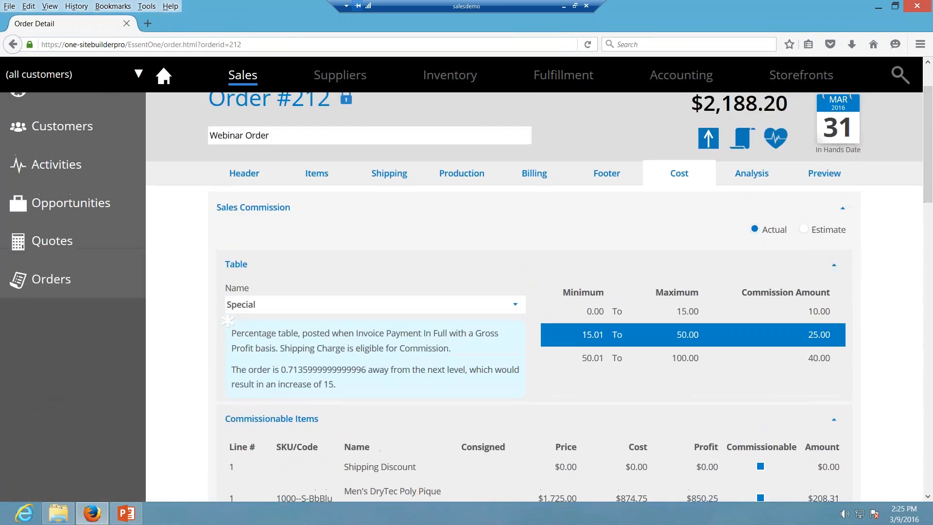
# Step: Review the order's margin and profit analysis, and look over the full order preview
pyautogui.click(742, 178)
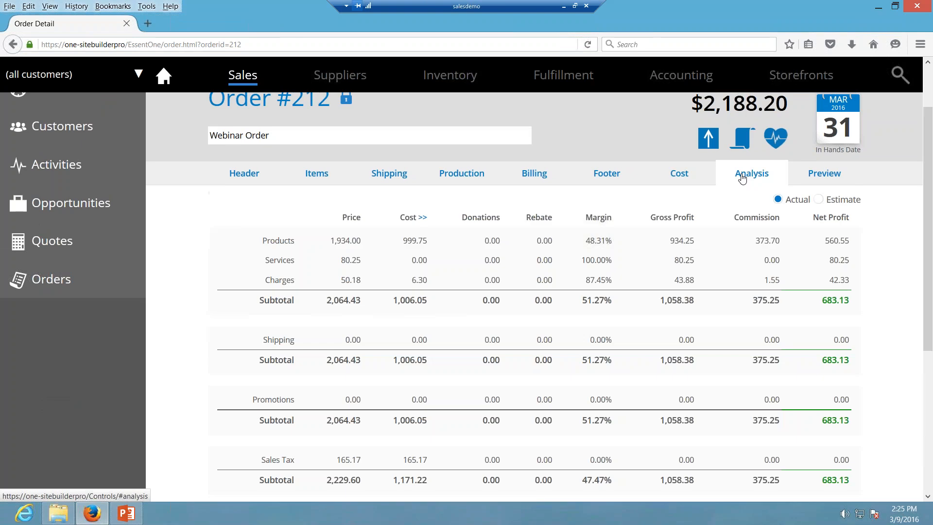
pyautogui.moveTo(927, 189); pyautogui.dragTo(931, 232)
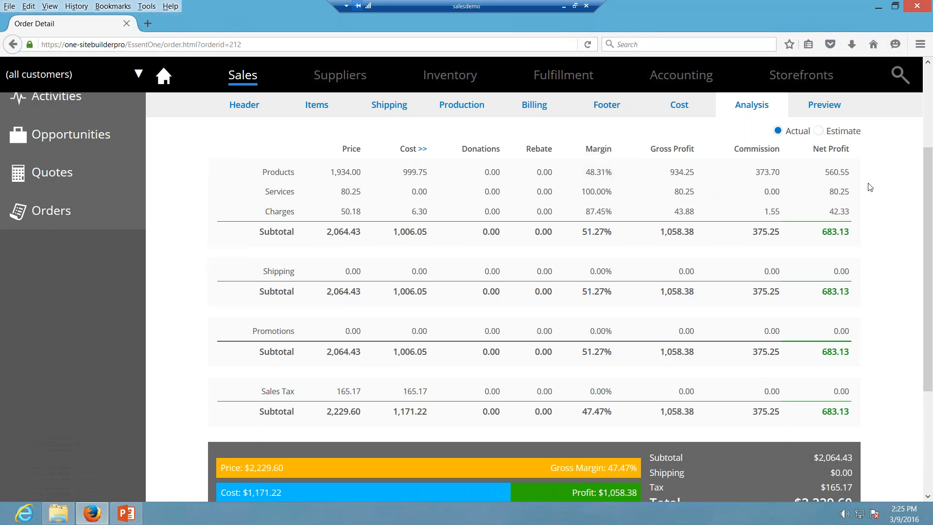
pyautogui.moveTo(929, 209); pyautogui.dragTo(926, 181)
pyautogui.click(827, 147)
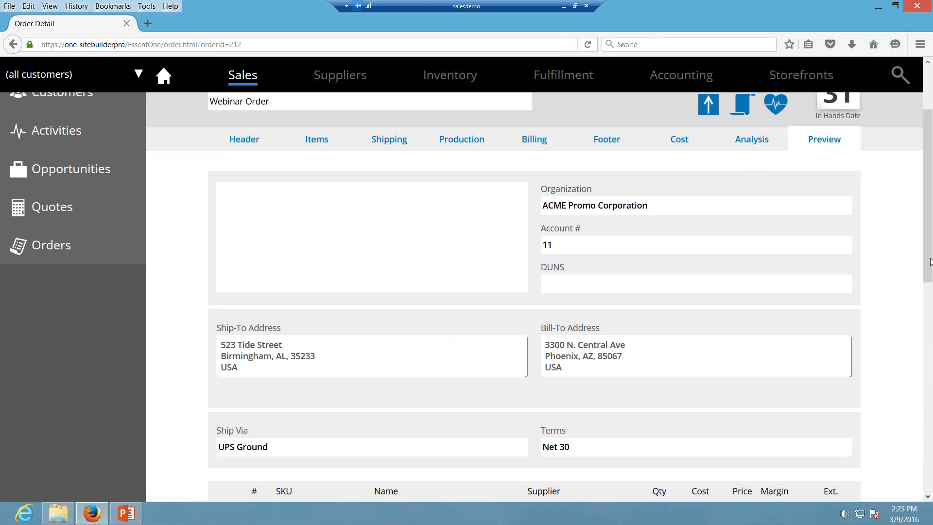
pyautogui.moveTo(929, 272); pyautogui.dragTo(924, 191)
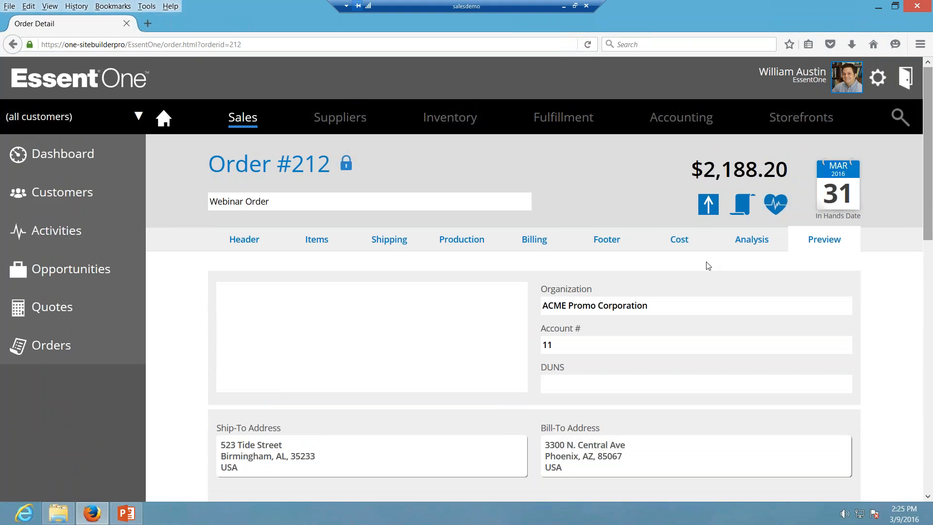
# Step: Generate the order's production orders with Drop-Ship to Final Destination, appending the TC item to the Custom Embroidery purchase order
pyautogui.click(479, 244)
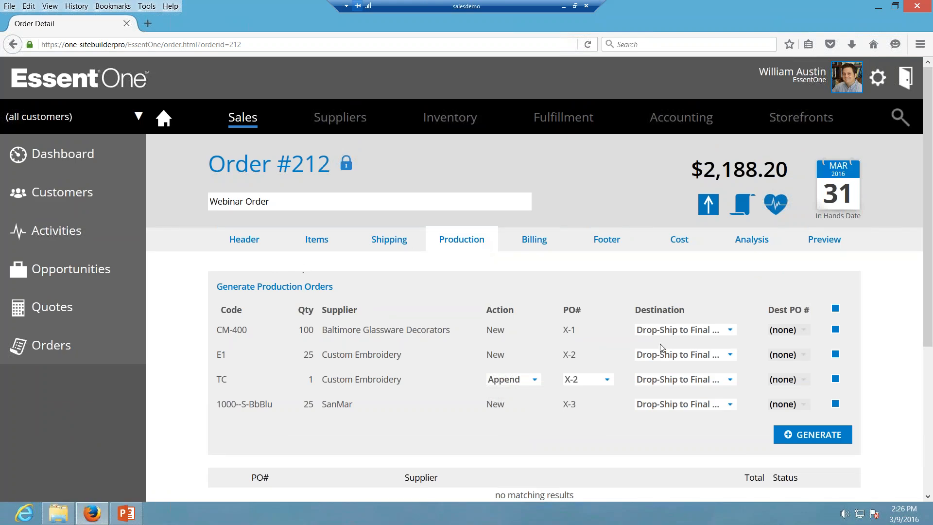
pyautogui.click(730, 380)
pyautogui.click(732, 381)
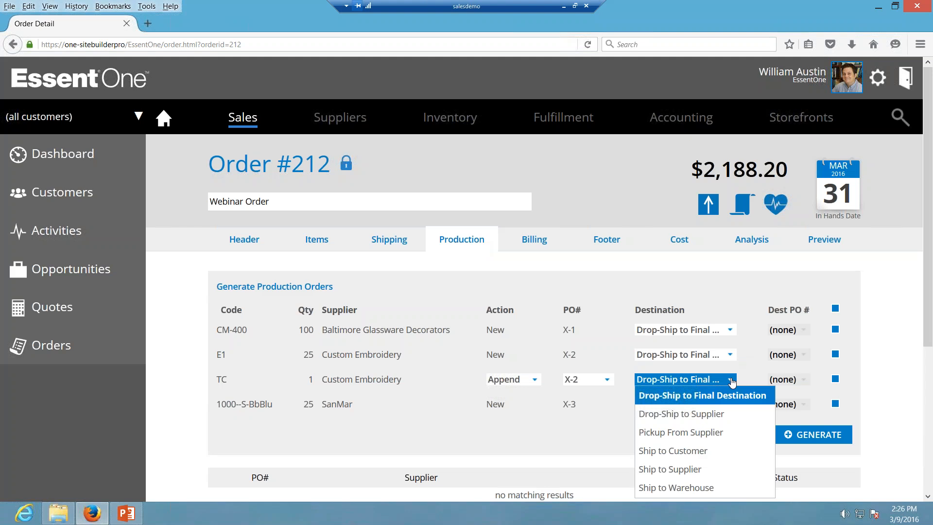
pyautogui.click(732, 382)
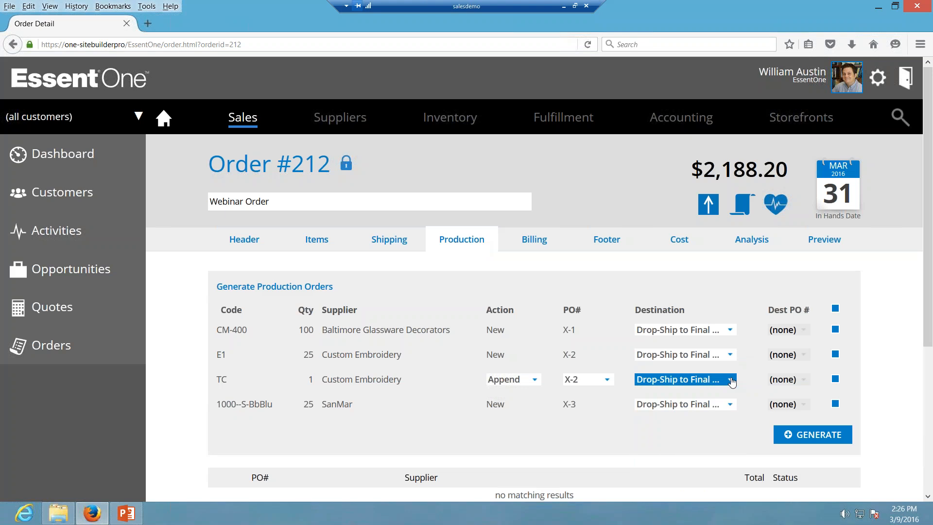
pyautogui.click(822, 434)
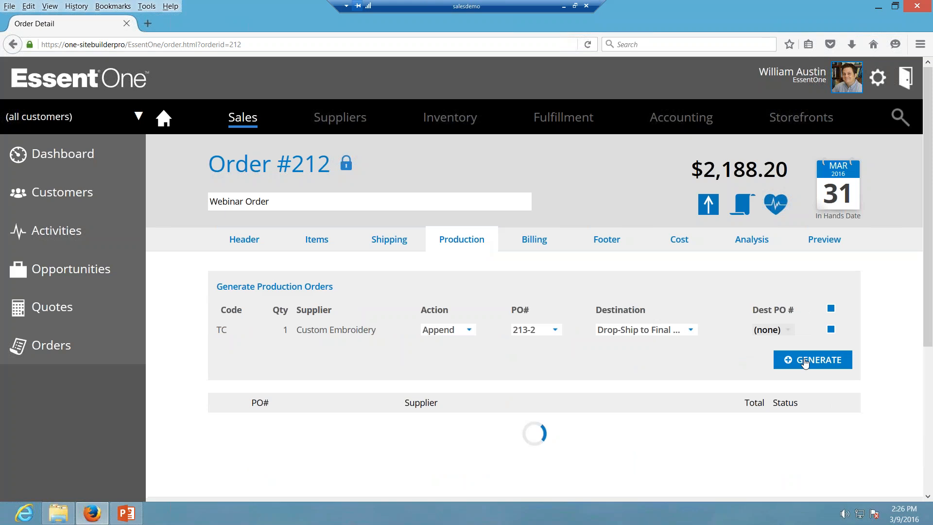
pyautogui.click(805, 362)
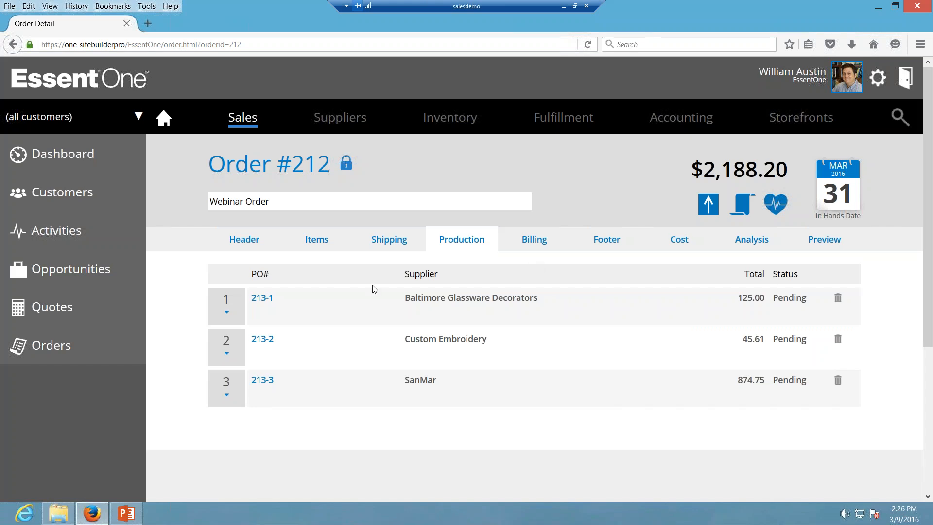
# Step: Review the Baltimore Glassware Decorators purchase order's details and items, and set it to Open Order from the sales order
pyautogui.click(227, 313)
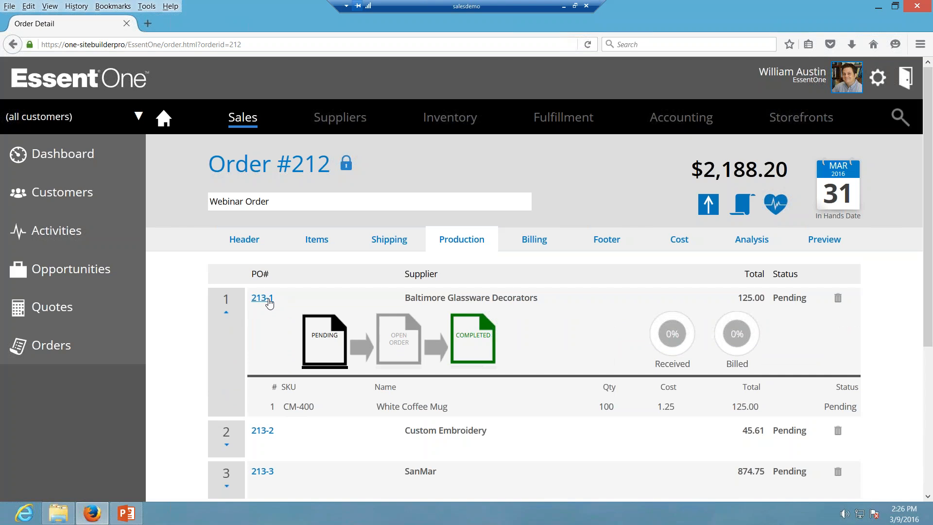
pyautogui.click(268, 300)
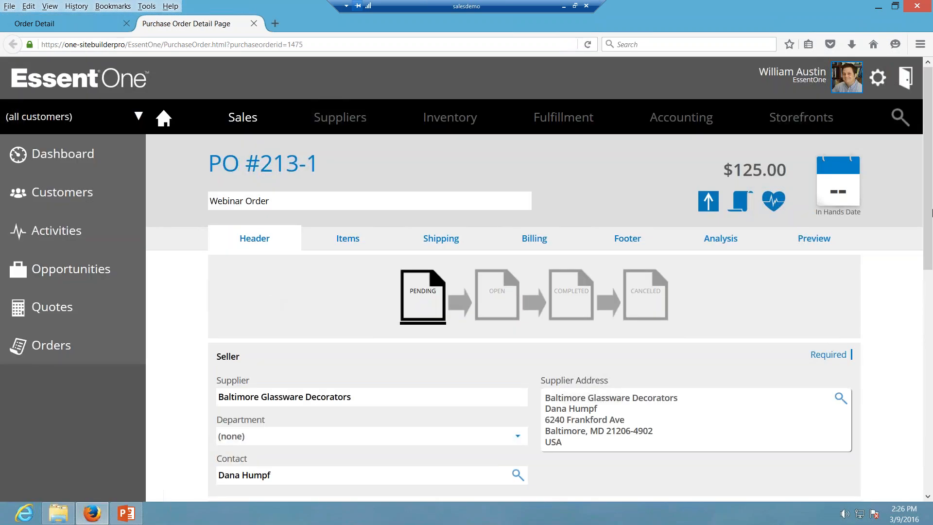
pyautogui.click(357, 245)
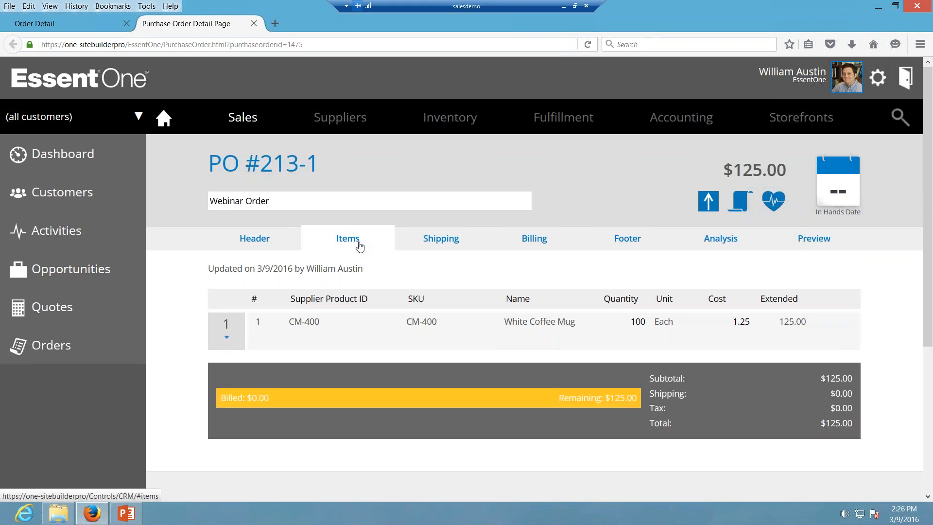
pyautogui.click(253, 24)
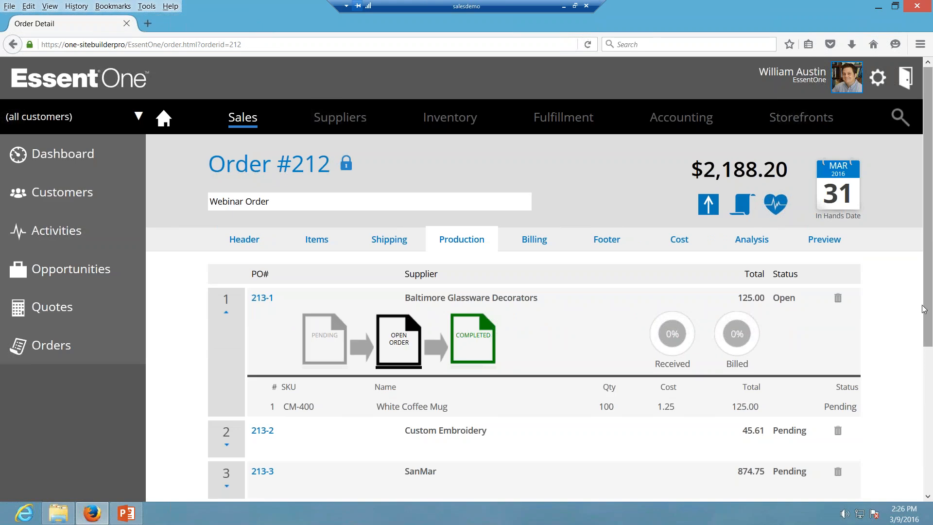
# Step: Expand the Custom Embroidery and SanMar purchase orders and set each one to Open Order
pyautogui.scroll(-3, 923, 309)
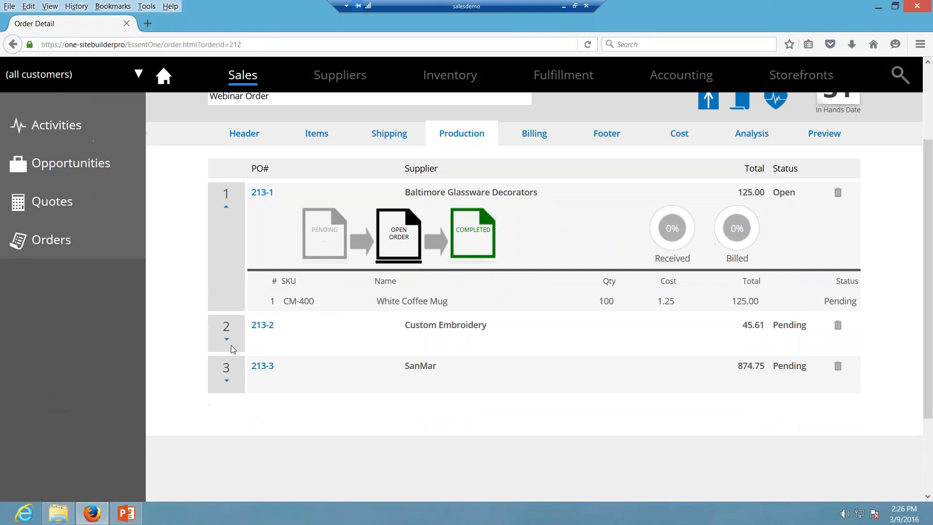
pyautogui.click(227, 341)
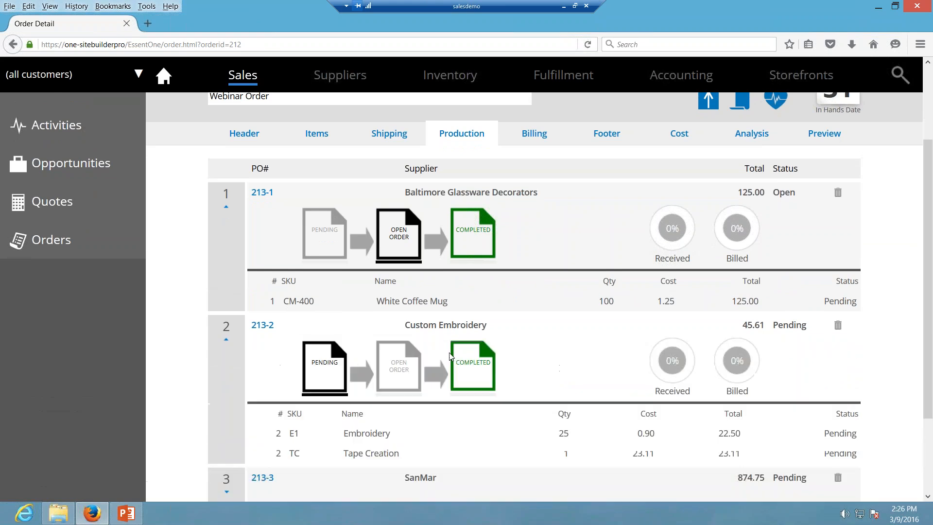
pyautogui.click(401, 365)
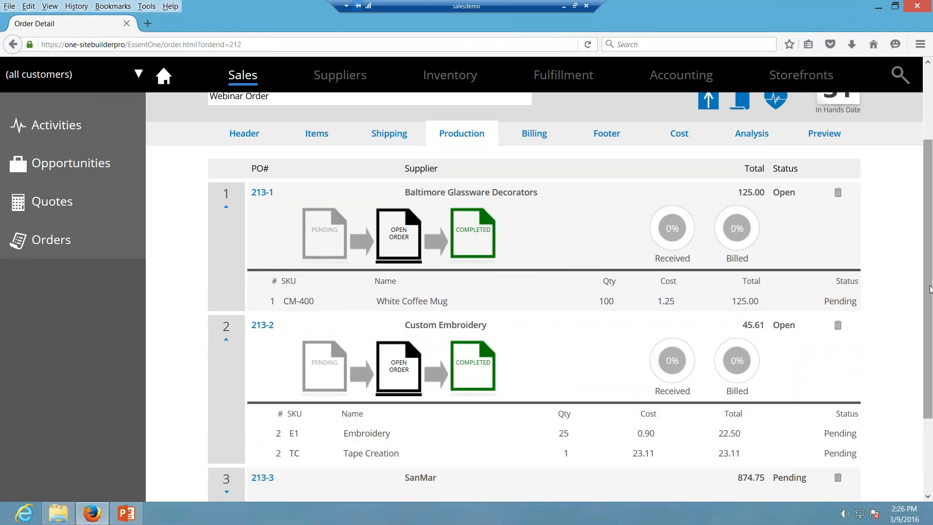
pyautogui.scroll(-3, 483, 389)
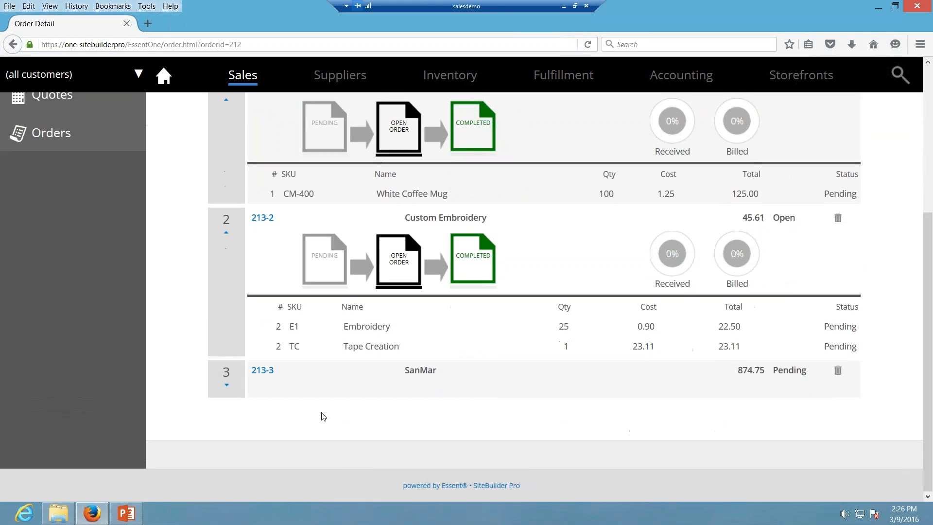
pyautogui.click(227, 386)
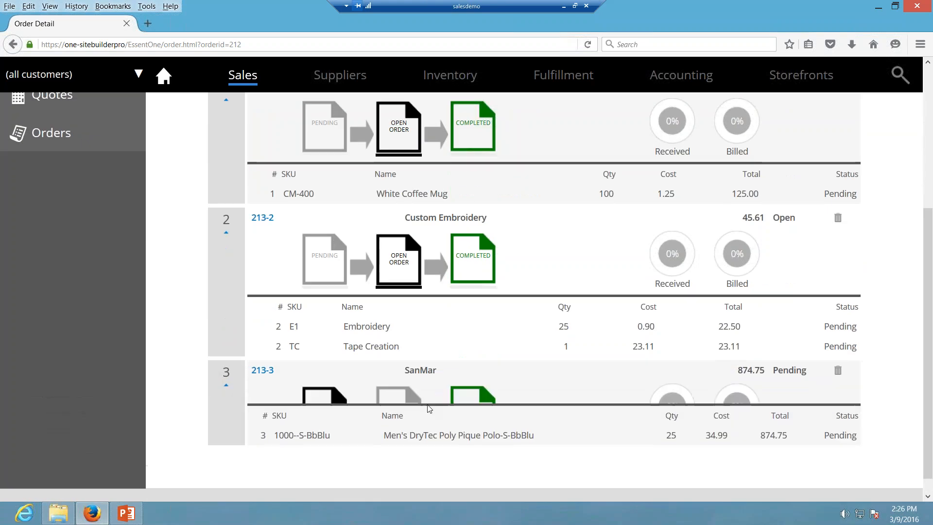
pyautogui.click(394, 416)
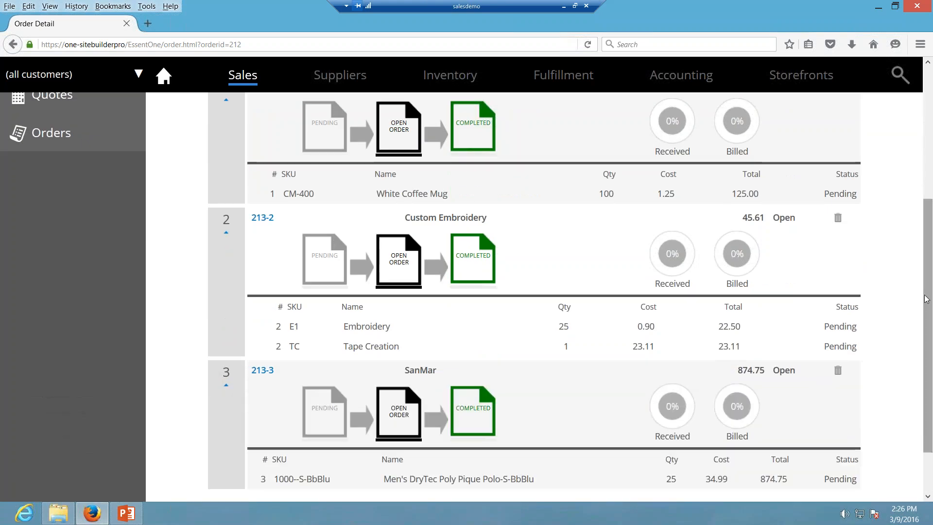
pyautogui.scroll(5, 931, 219)
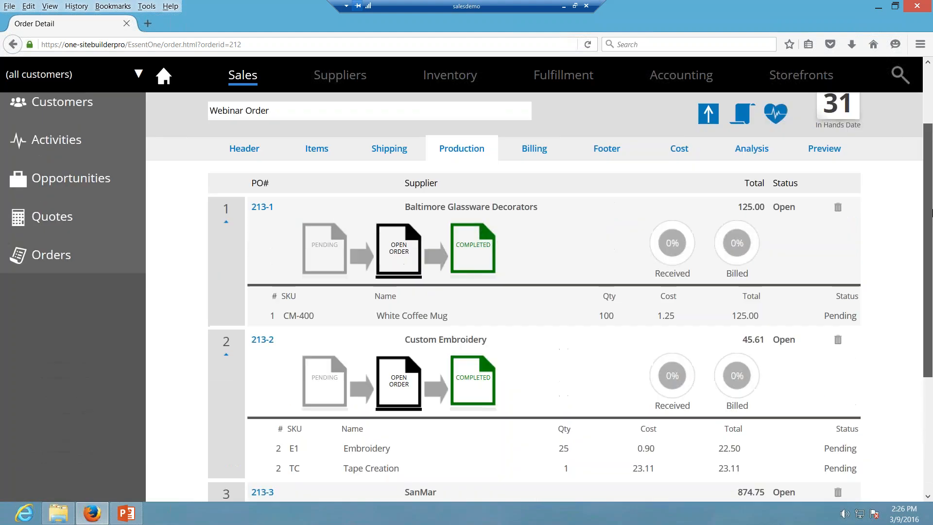
pyautogui.scroll(2, 930, 199)
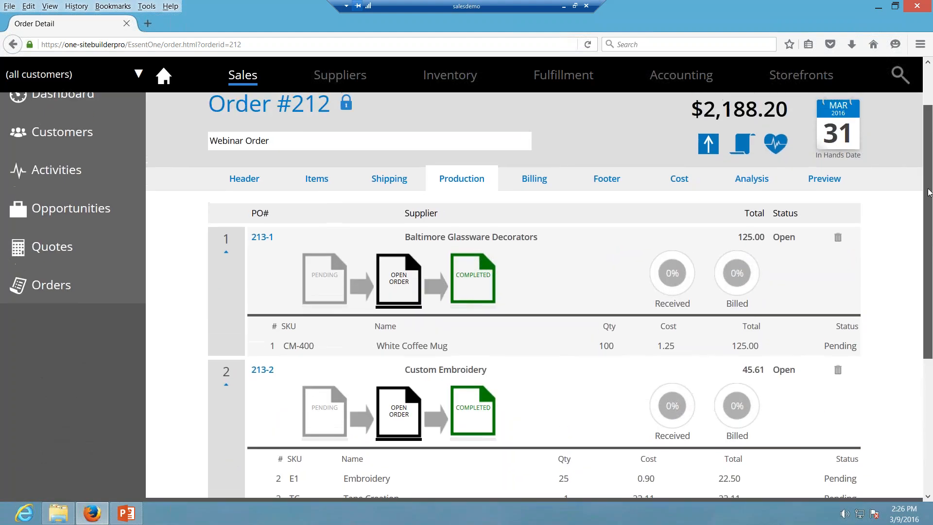
pyautogui.scroll(2, 929, 170)
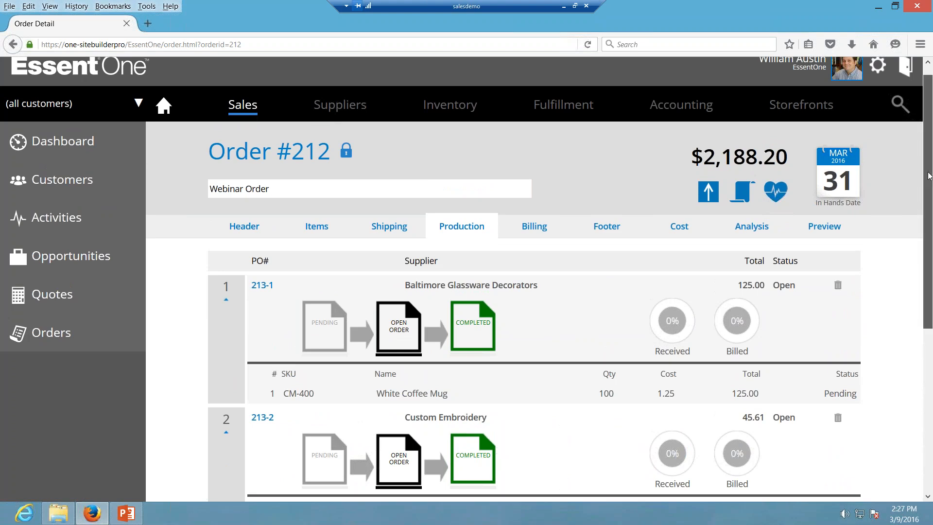
pyautogui.scroll(-2, 928, 176)
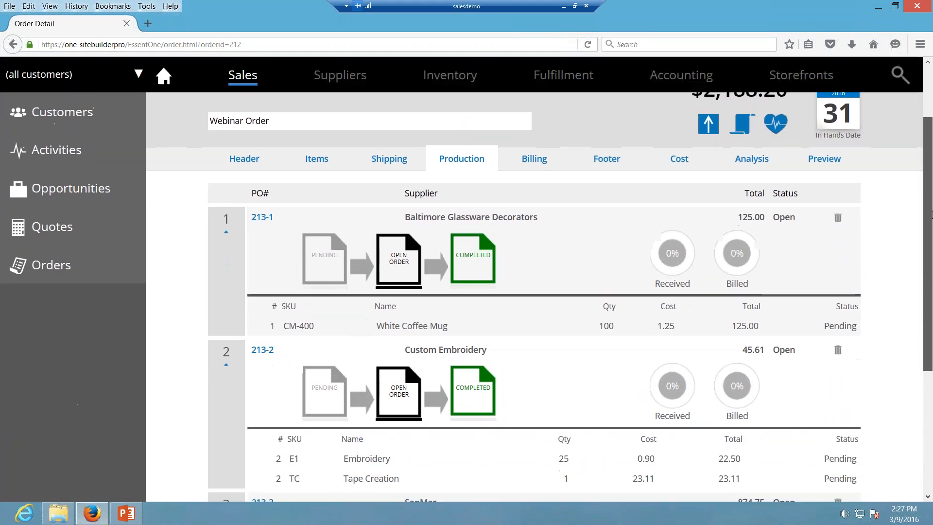
pyautogui.scroll(2, 931, 130)
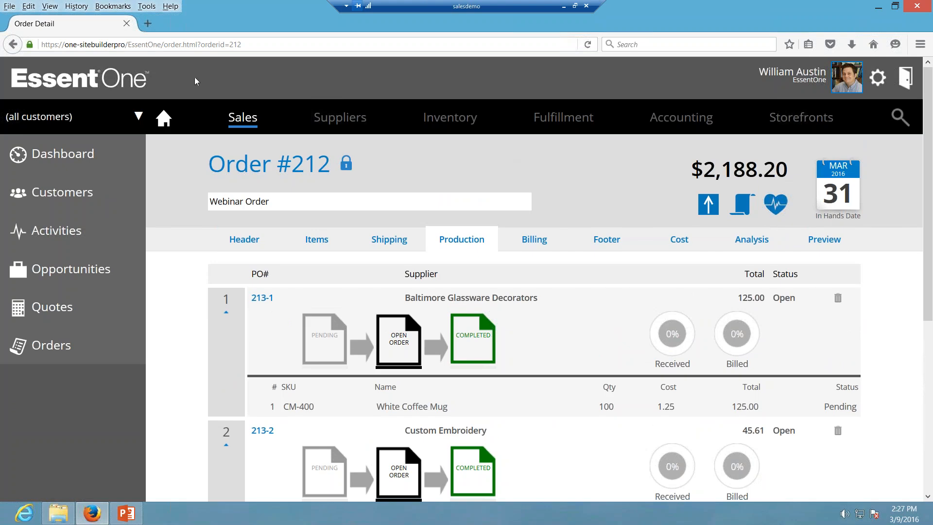
pyautogui.moveTo(0, 0)
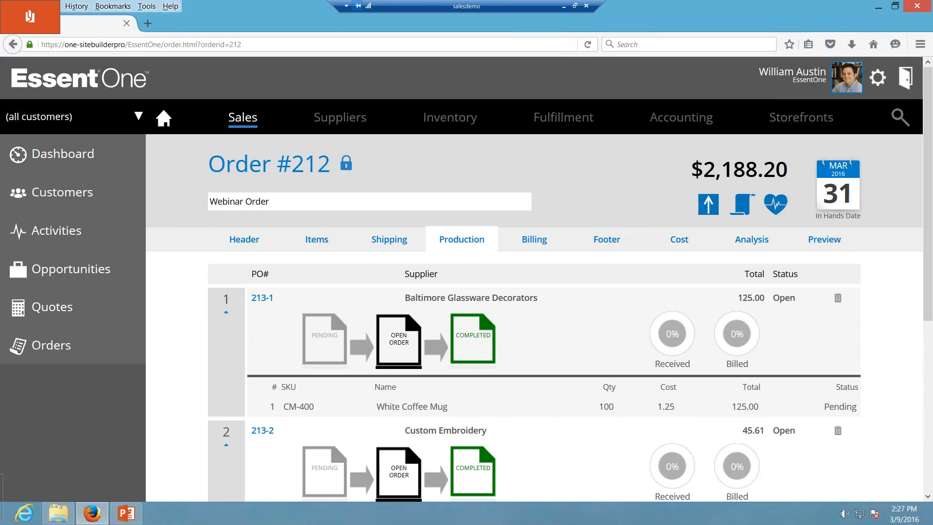
pyautogui.hotkey('alt', 'Tab')
pyautogui.press('Right')
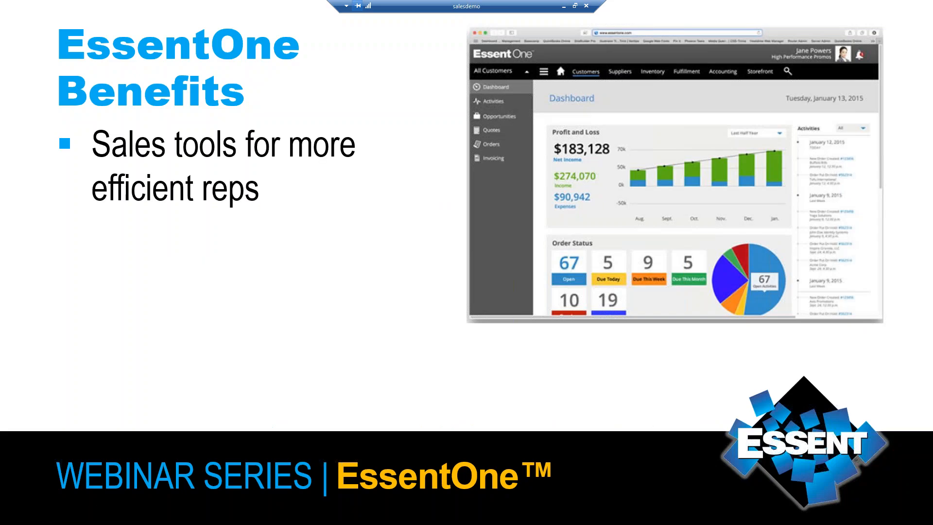
pyautogui.press('Right')
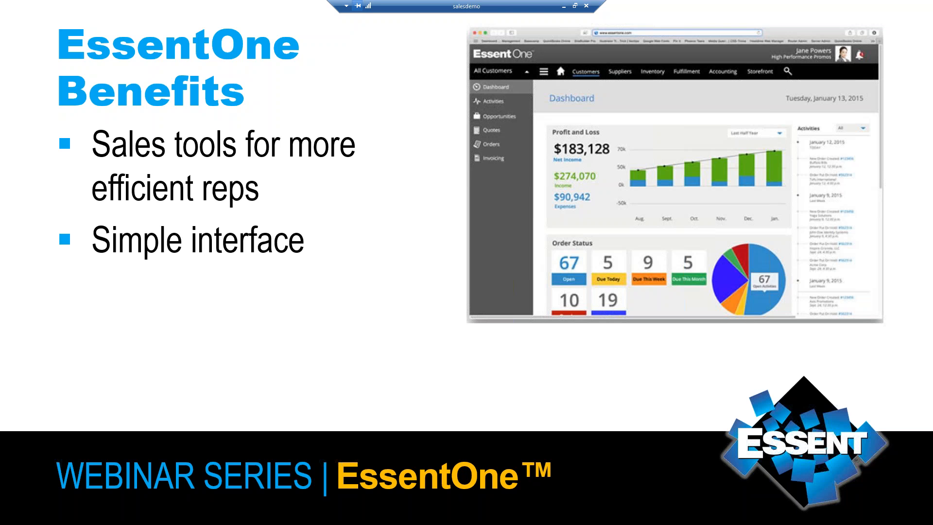
pyautogui.press('Right')
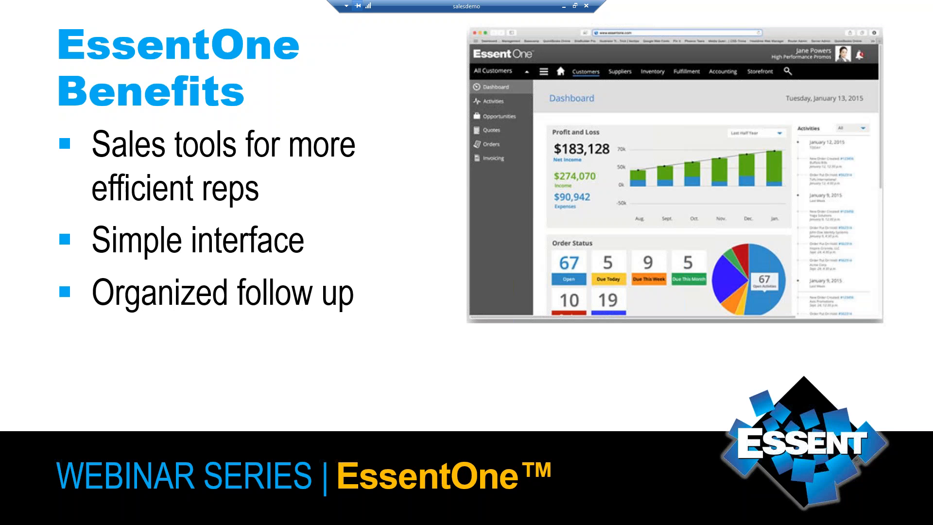
pyautogui.press('Right')
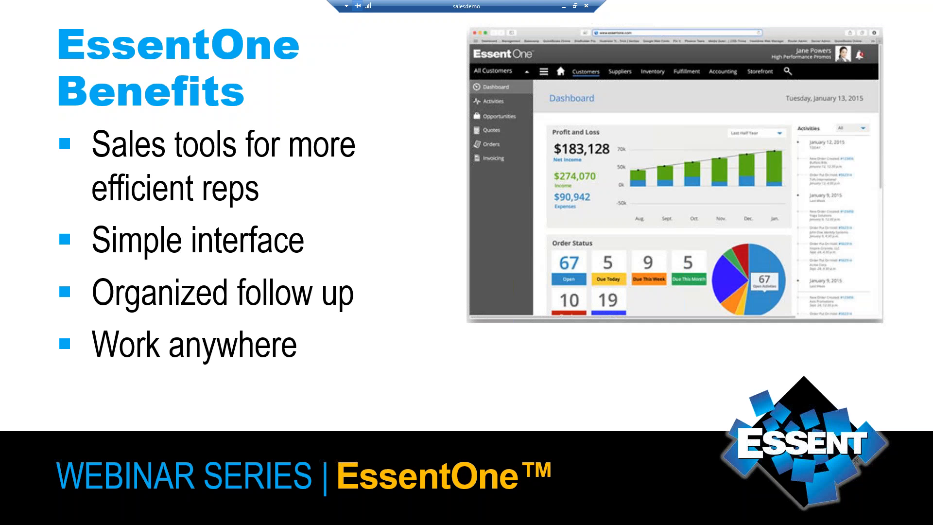